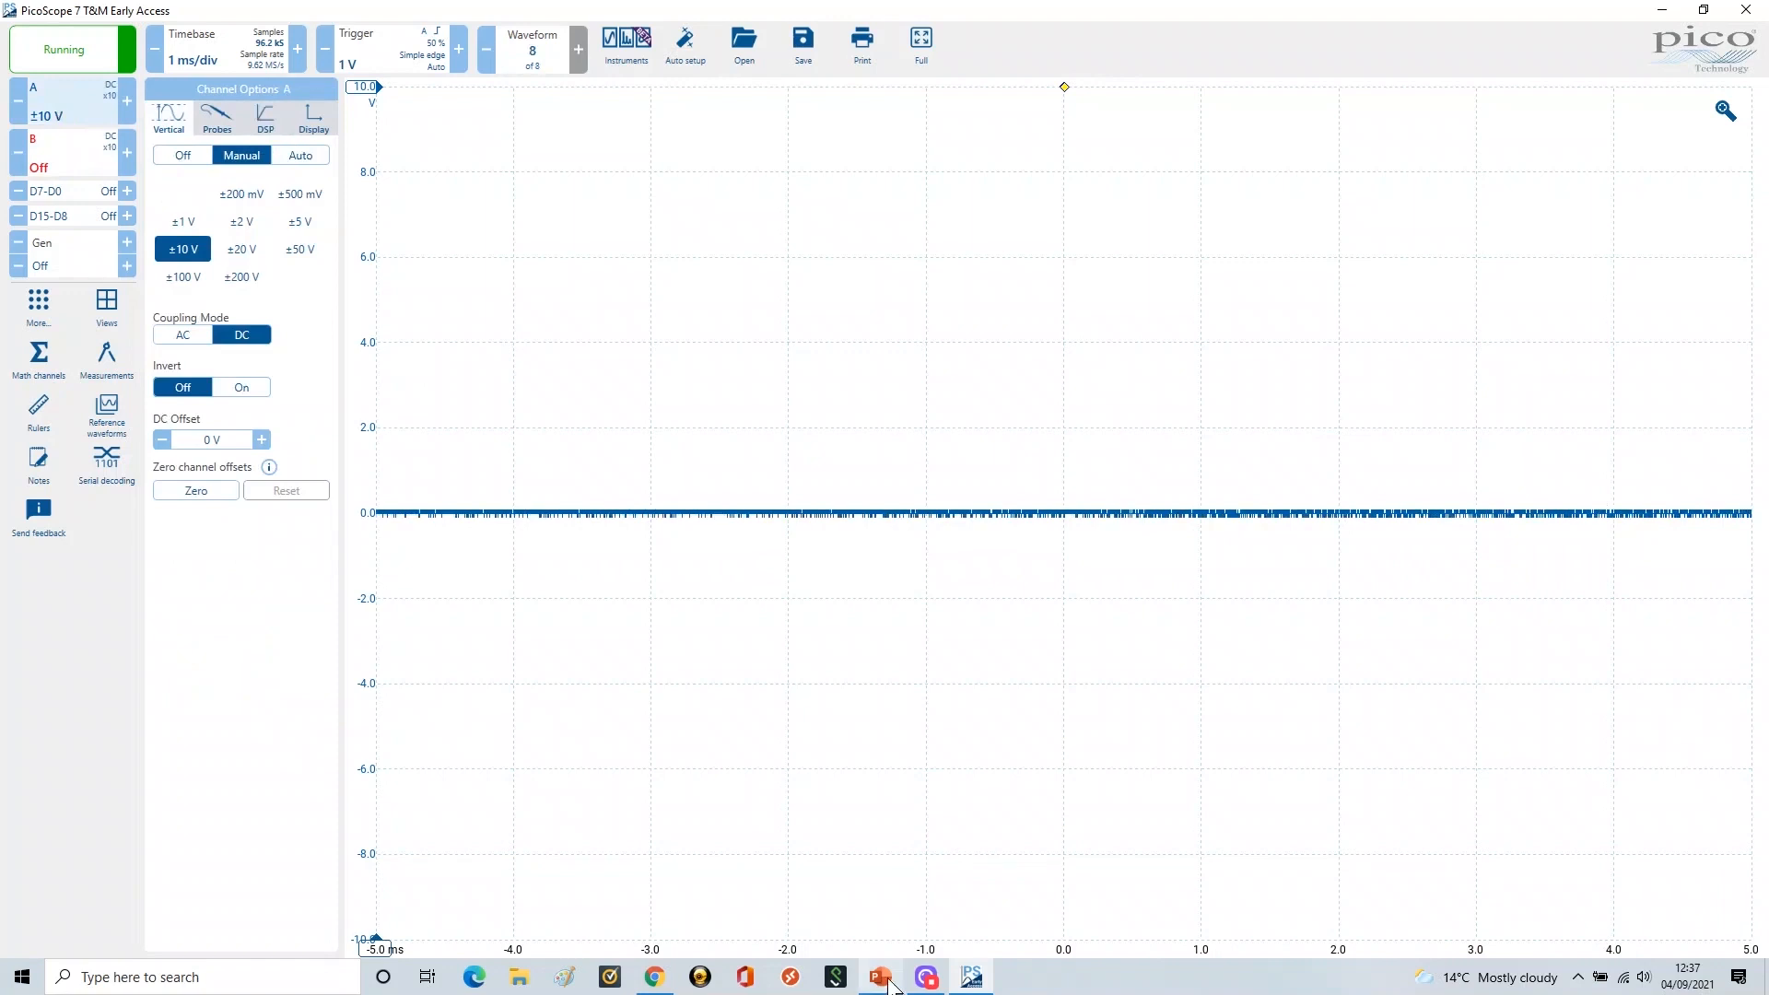
Reveal the Vertical, Channel Control, Off, Manual and Auto bullets, then return to PicoScope
left_click(699, 381)
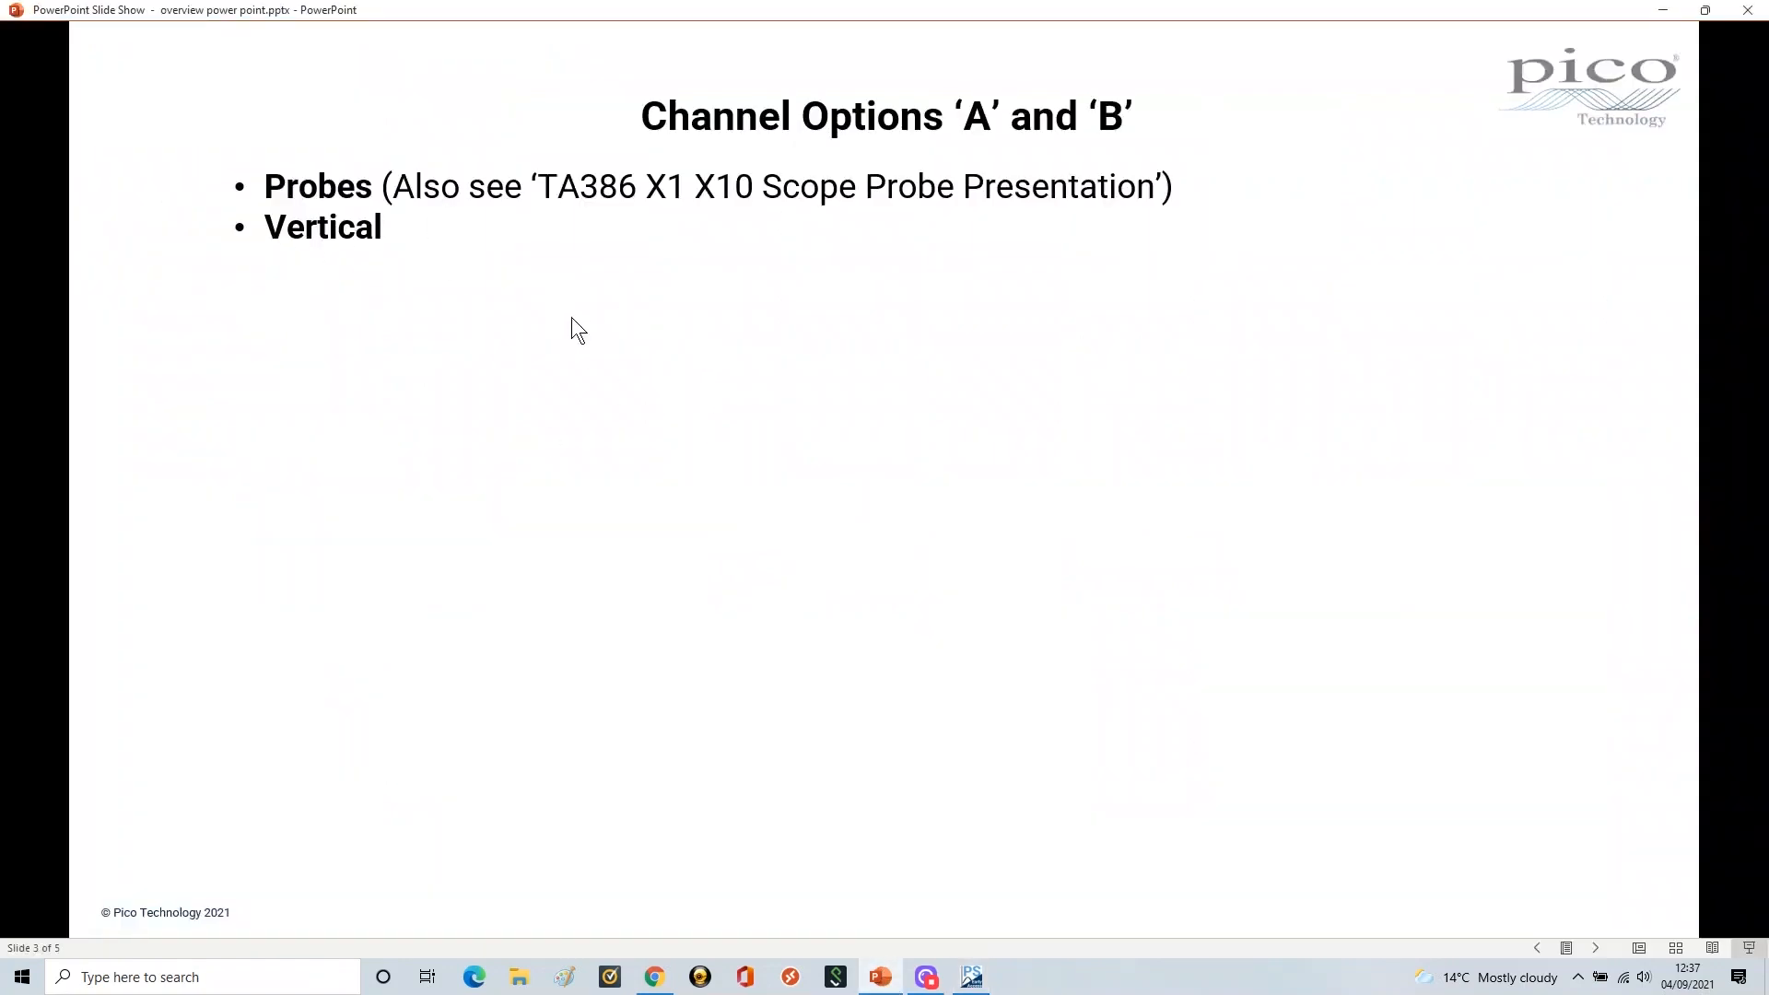
left_click(518, 287)
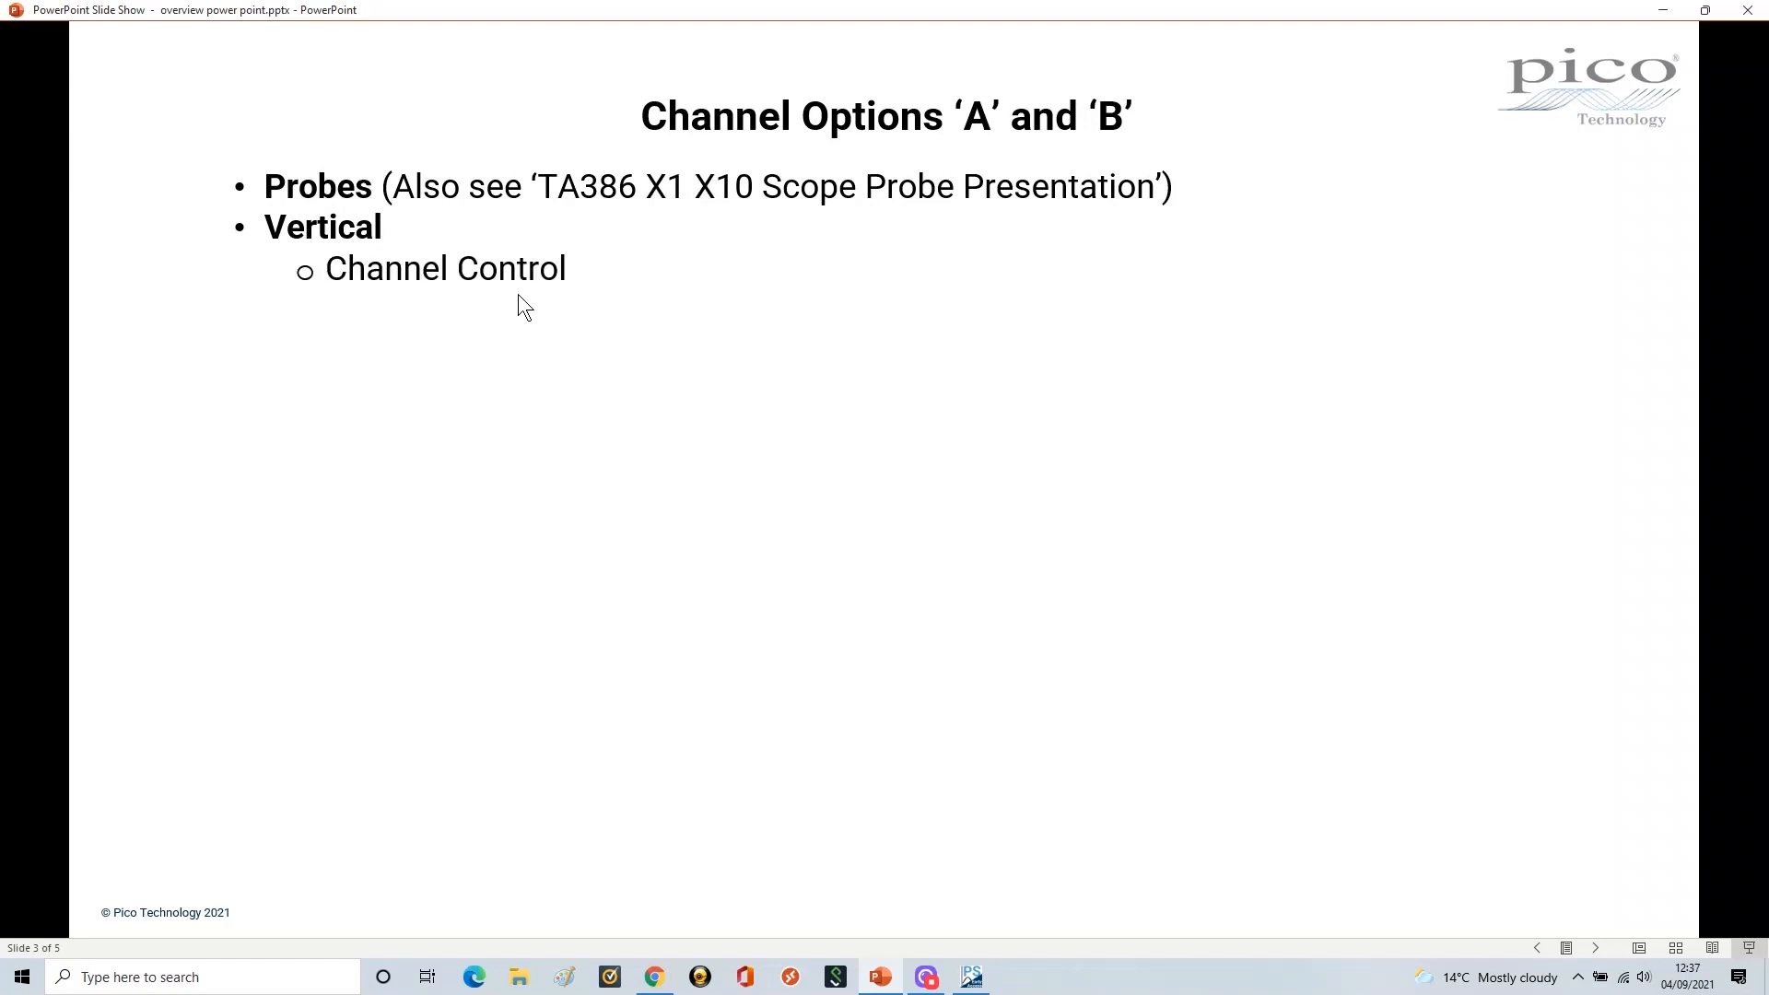
left_click(511, 304)
left_click(517, 348)
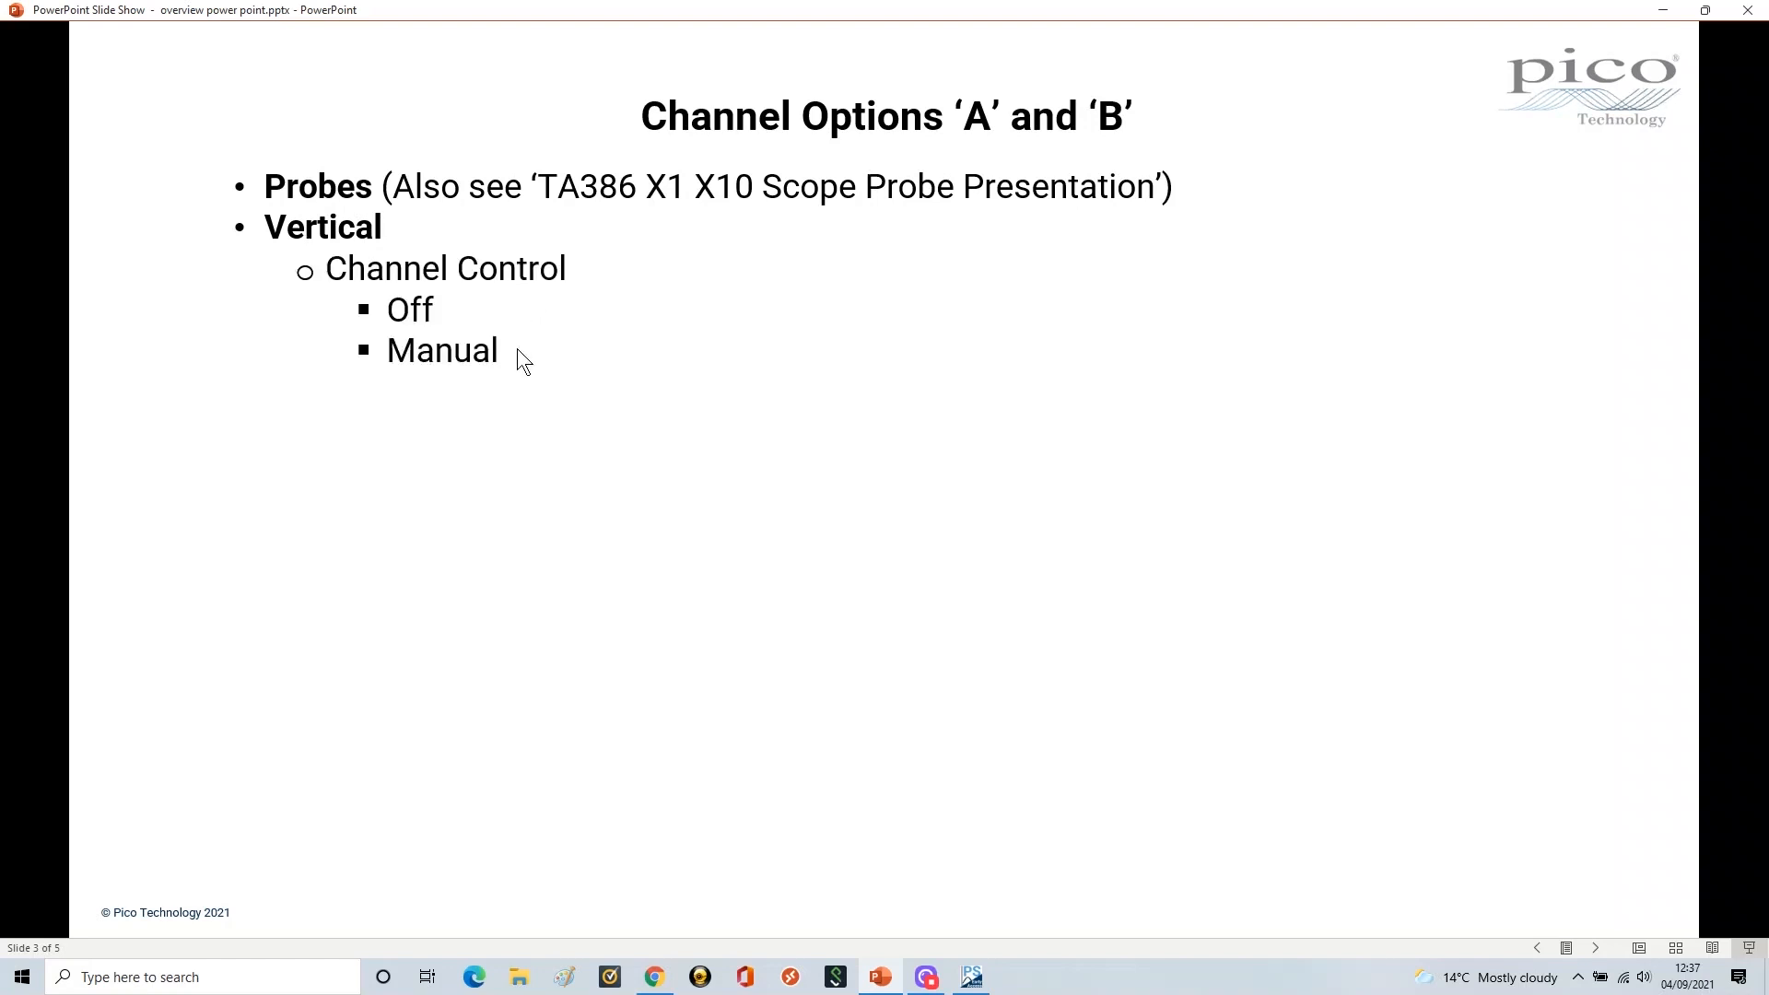
left_click(519, 353)
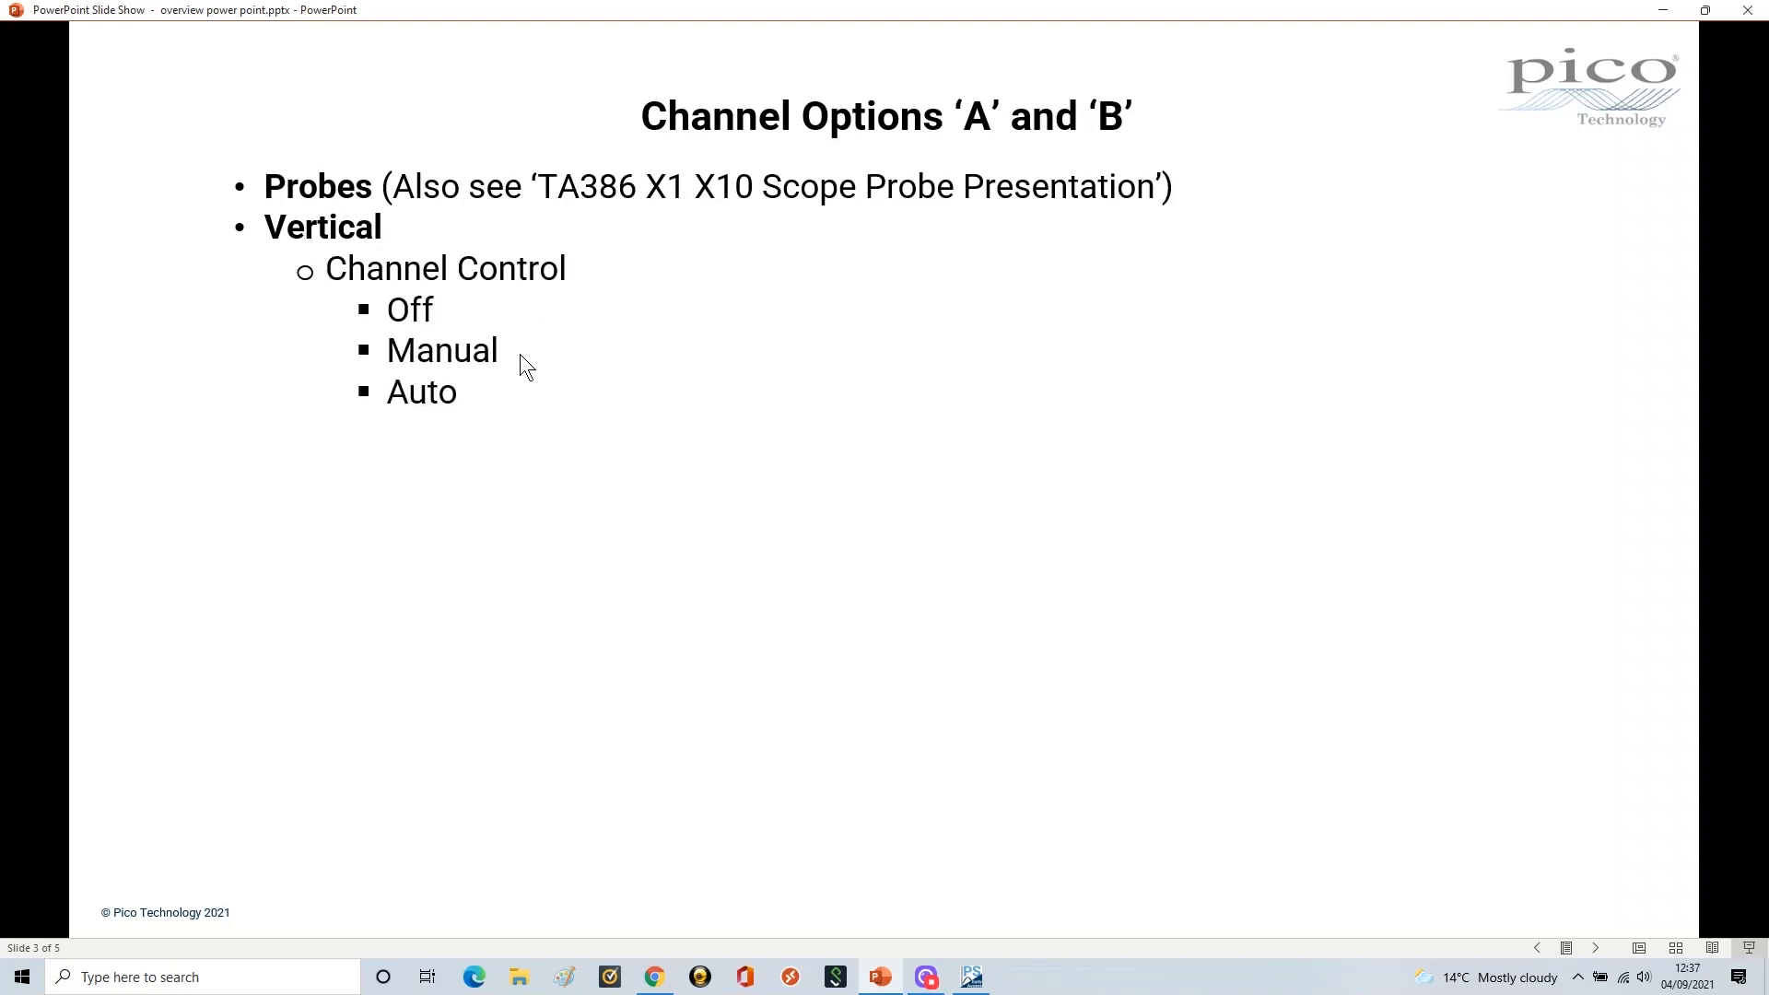
left_click(974, 976)
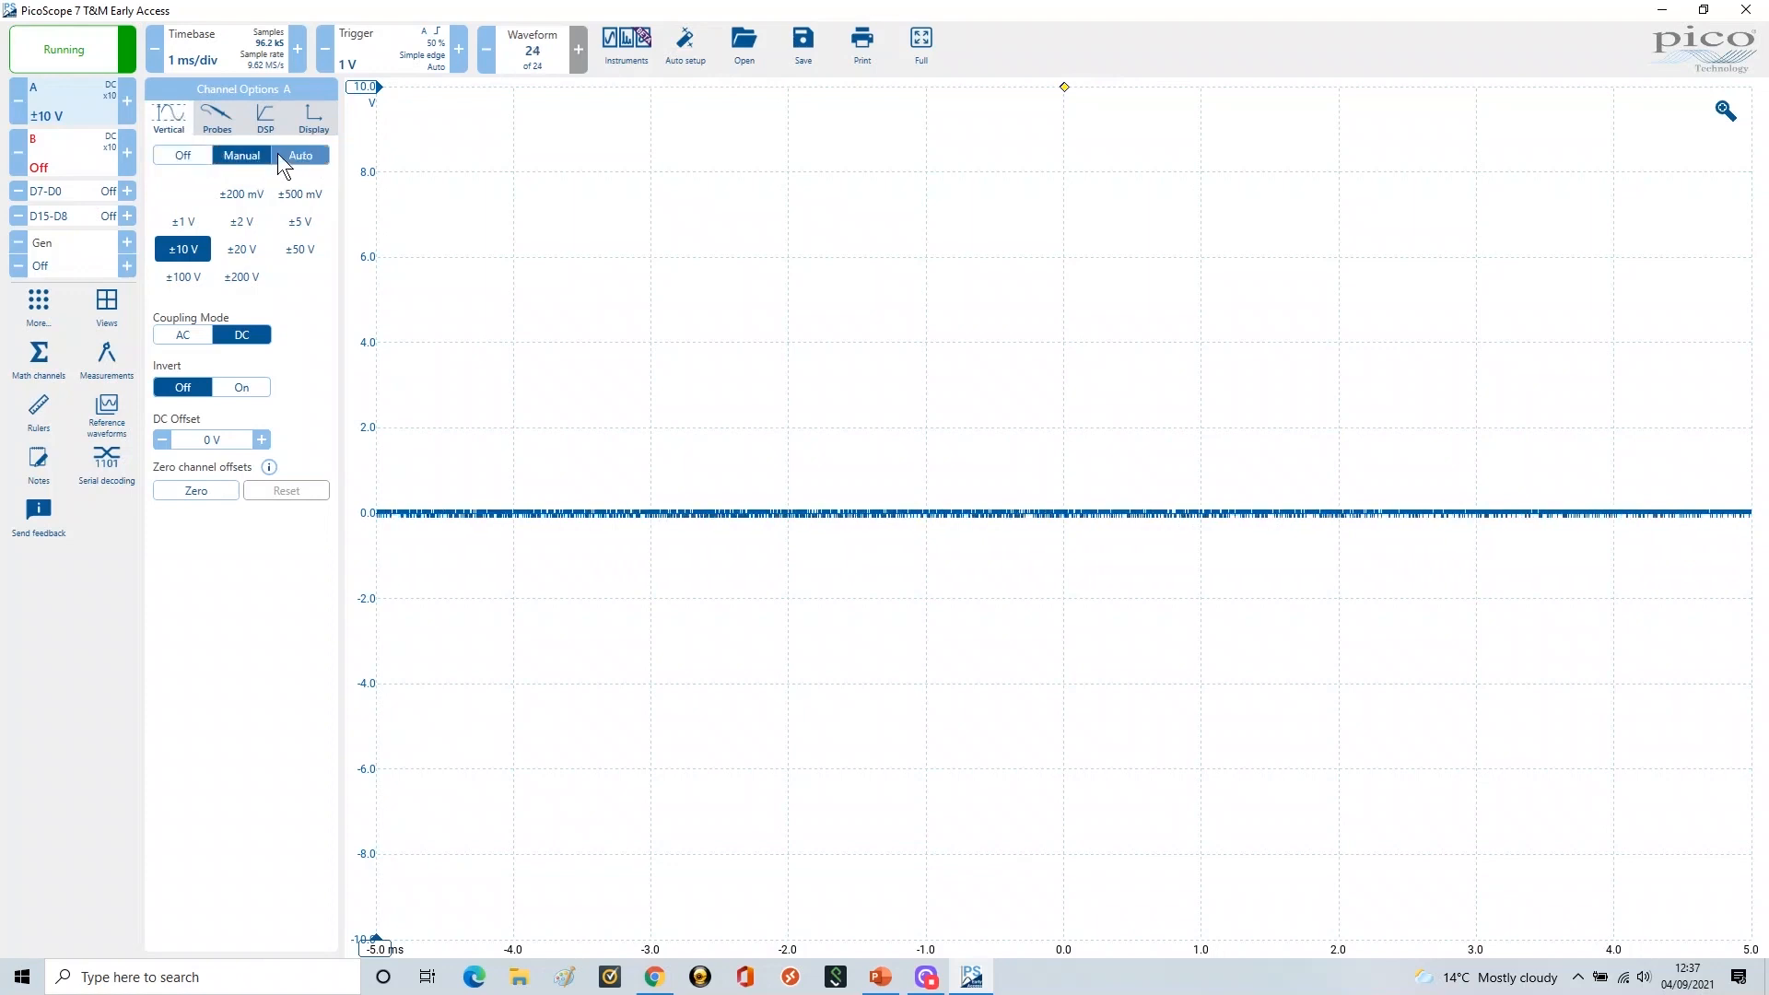
left_click(180, 155)
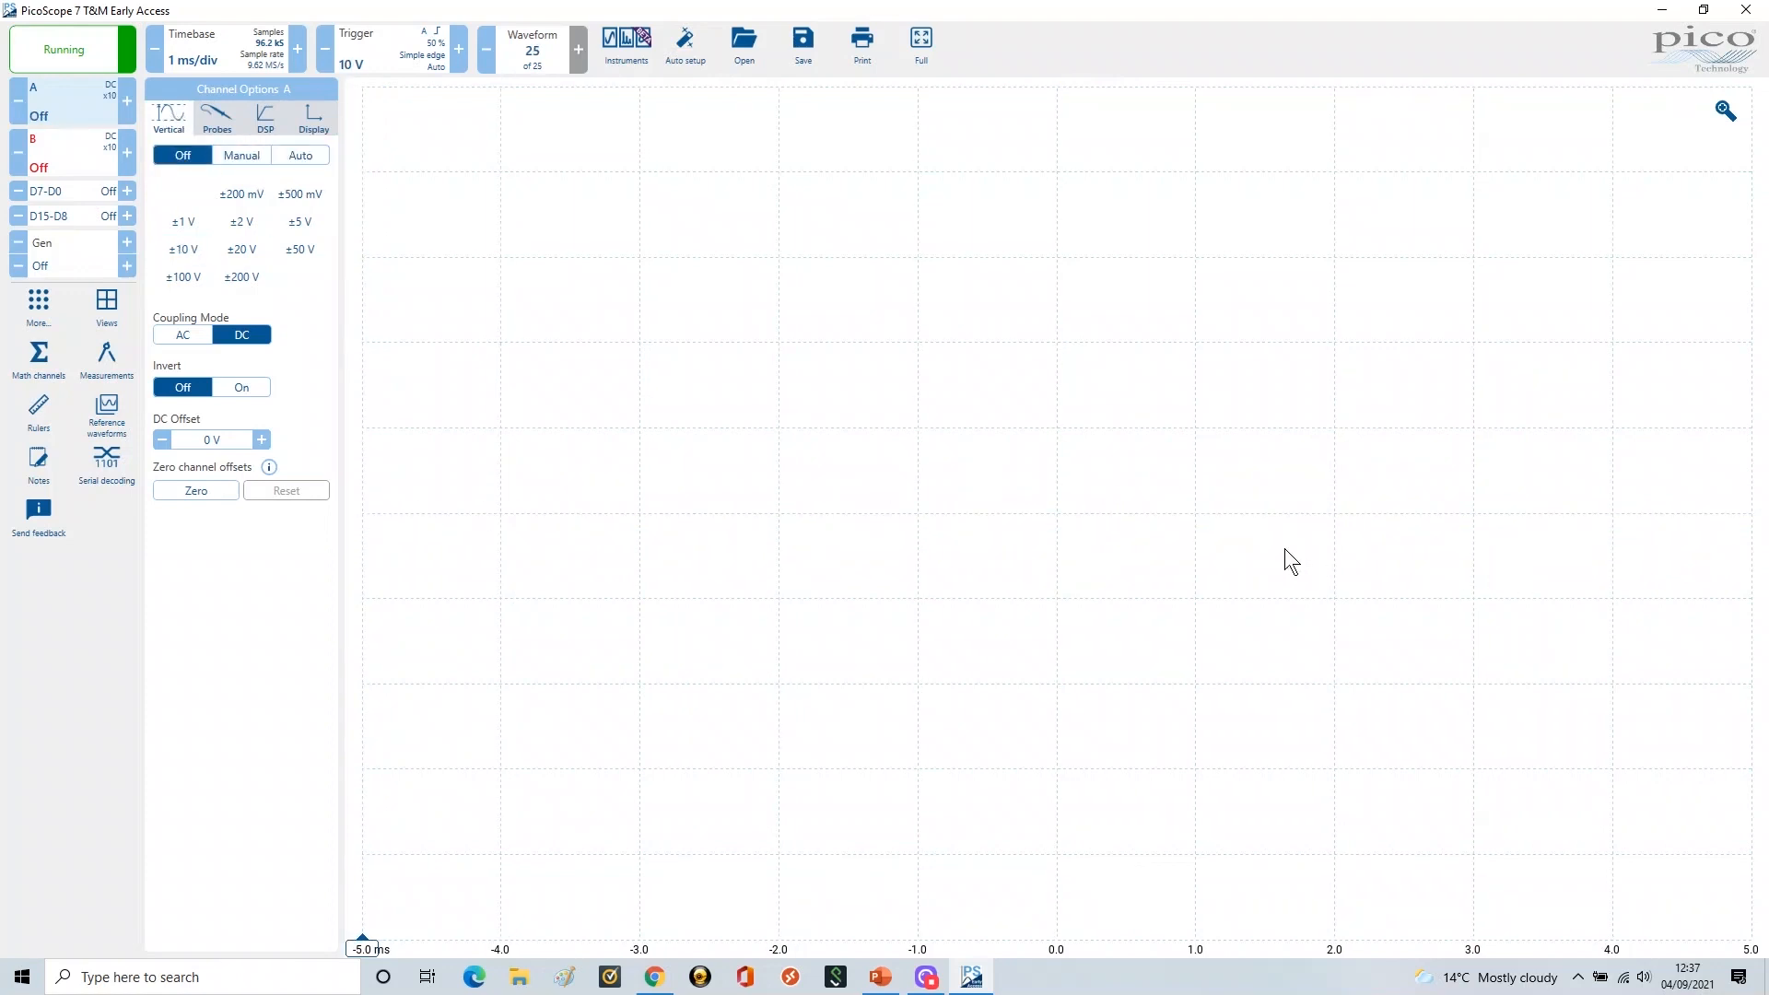
left_click(70, 151)
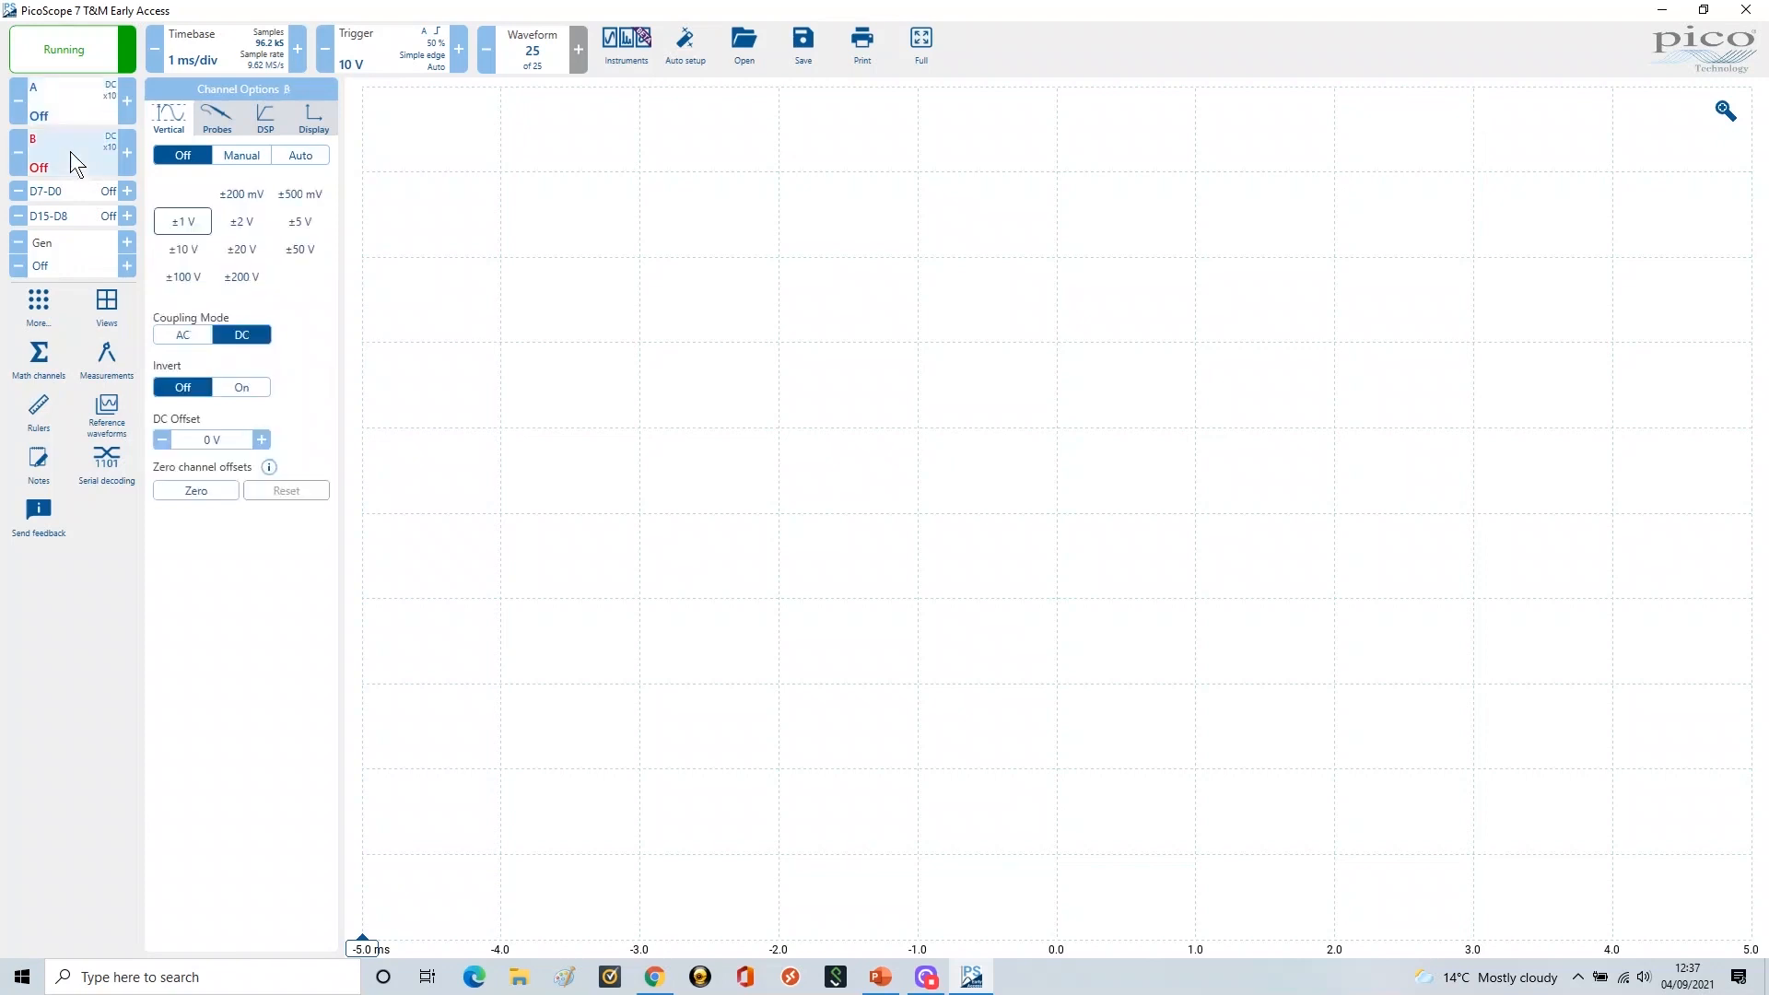
left_click(228, 158)
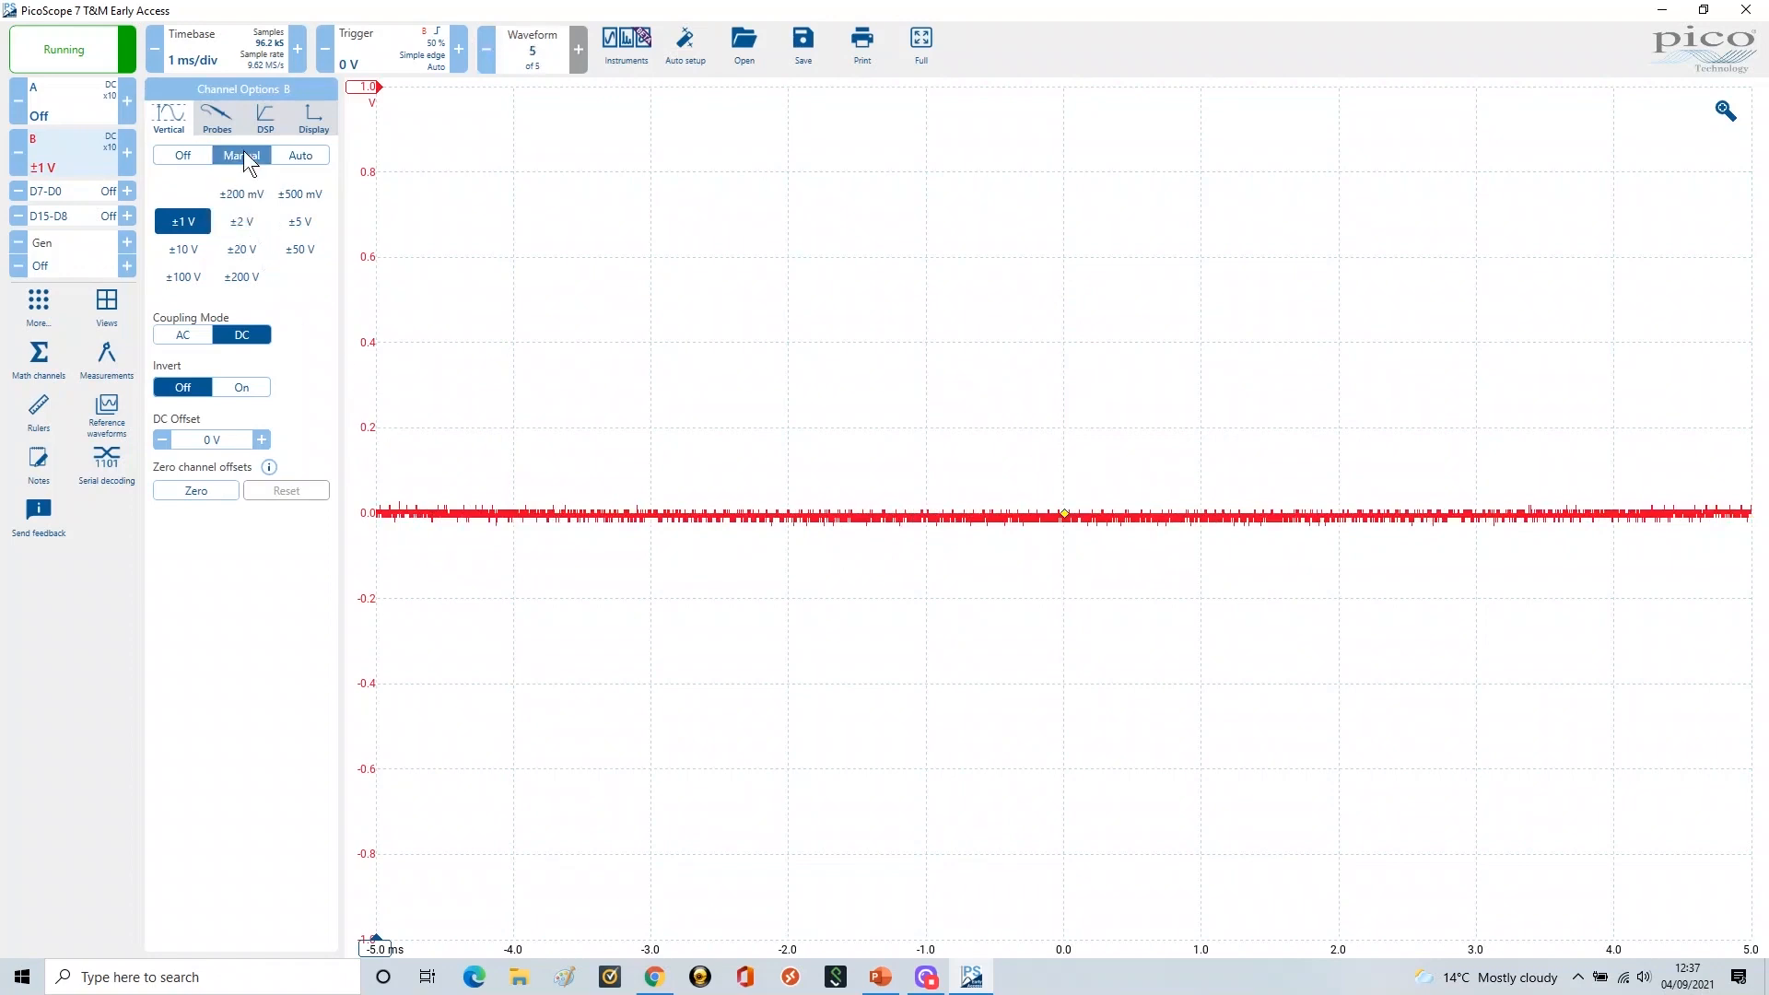
left_click(184, 155)
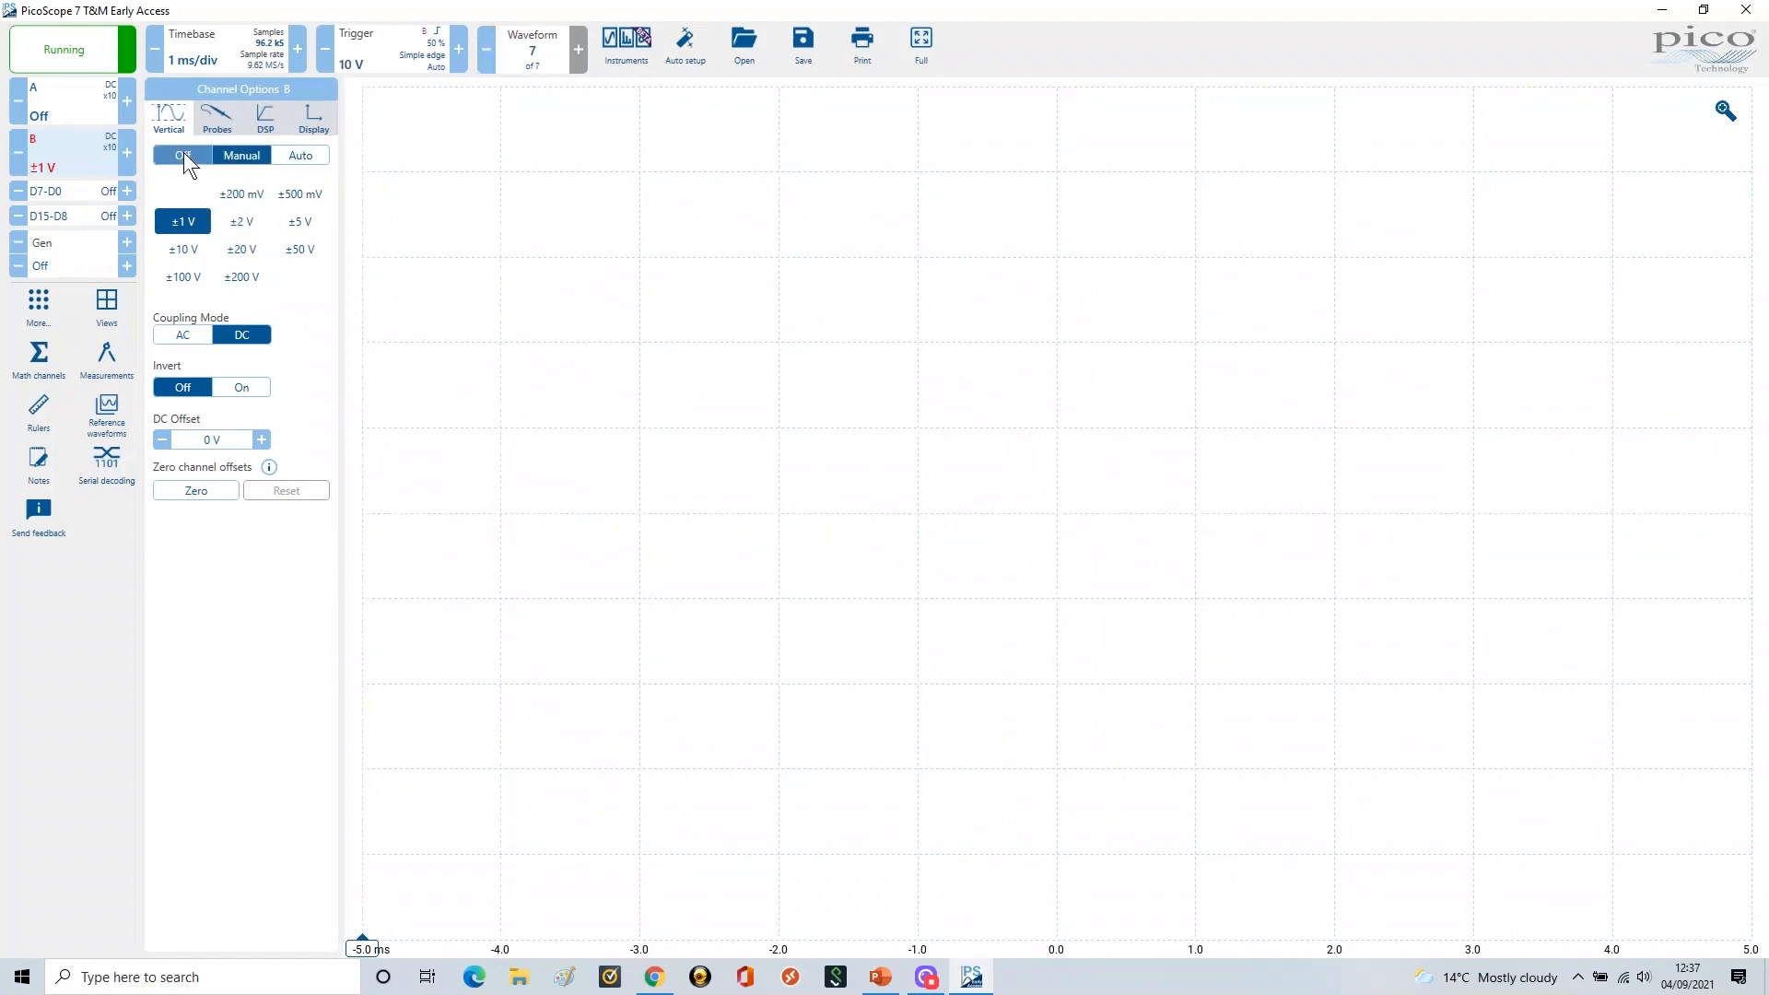
left_click(52, 97)
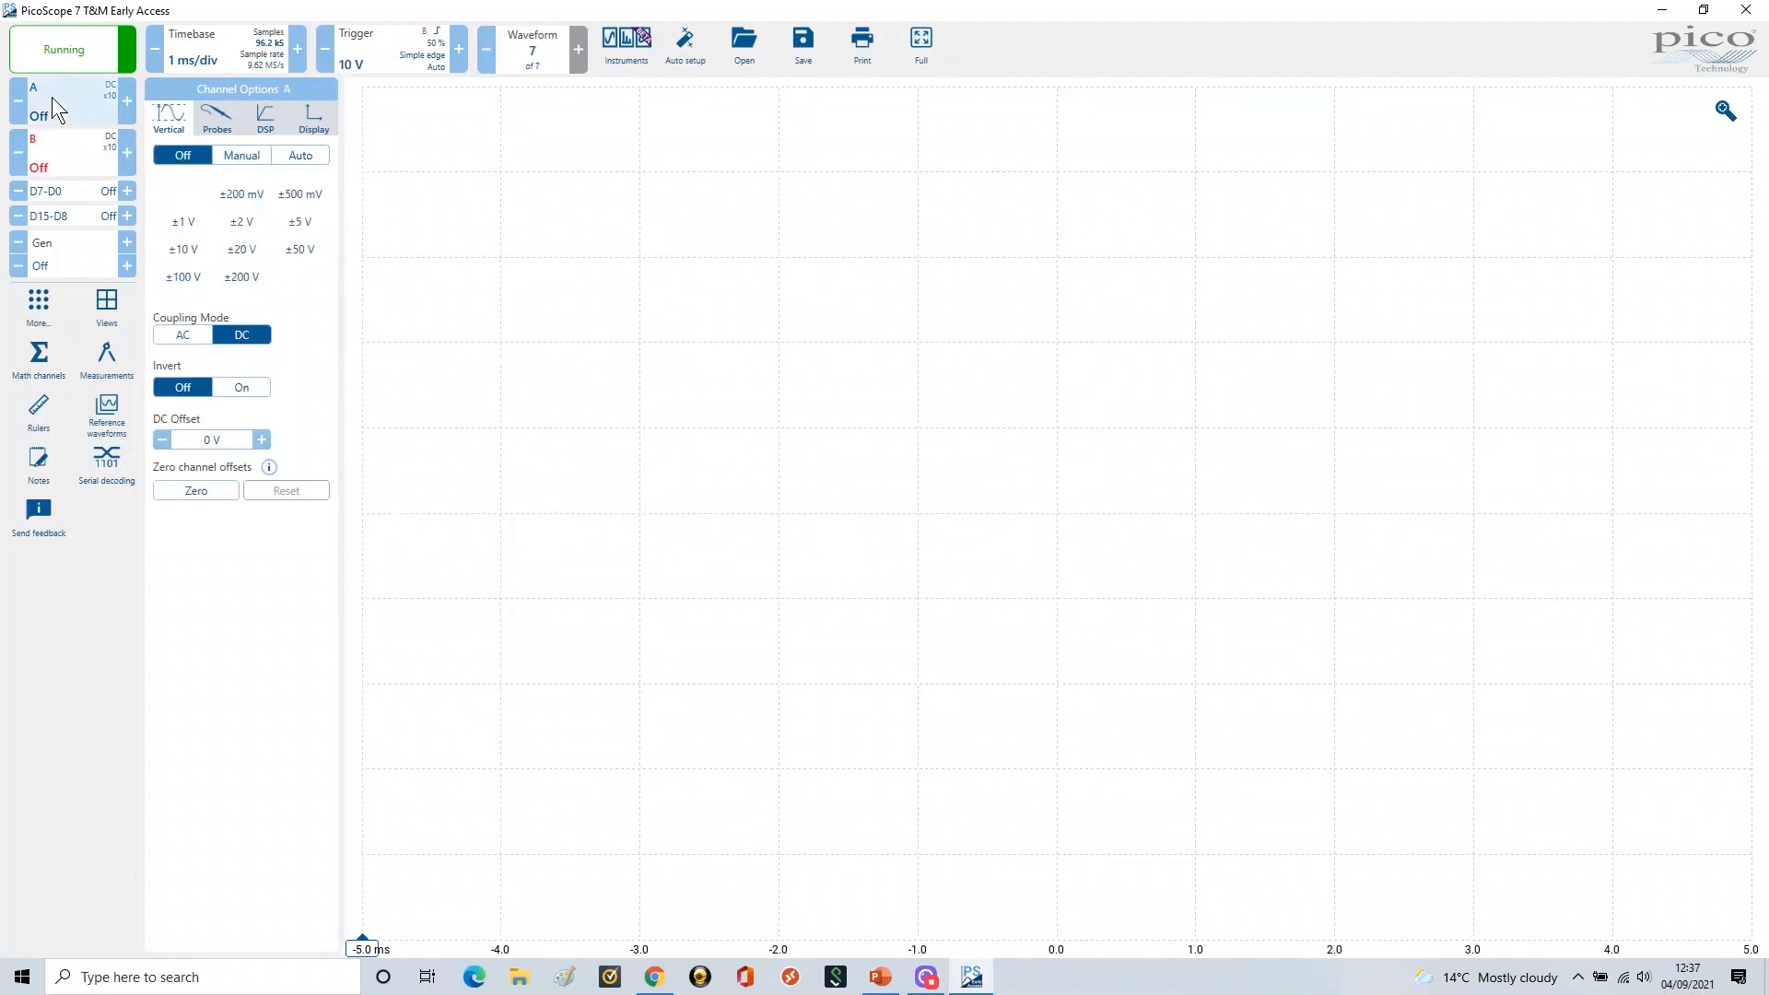
left_click(234, 152)
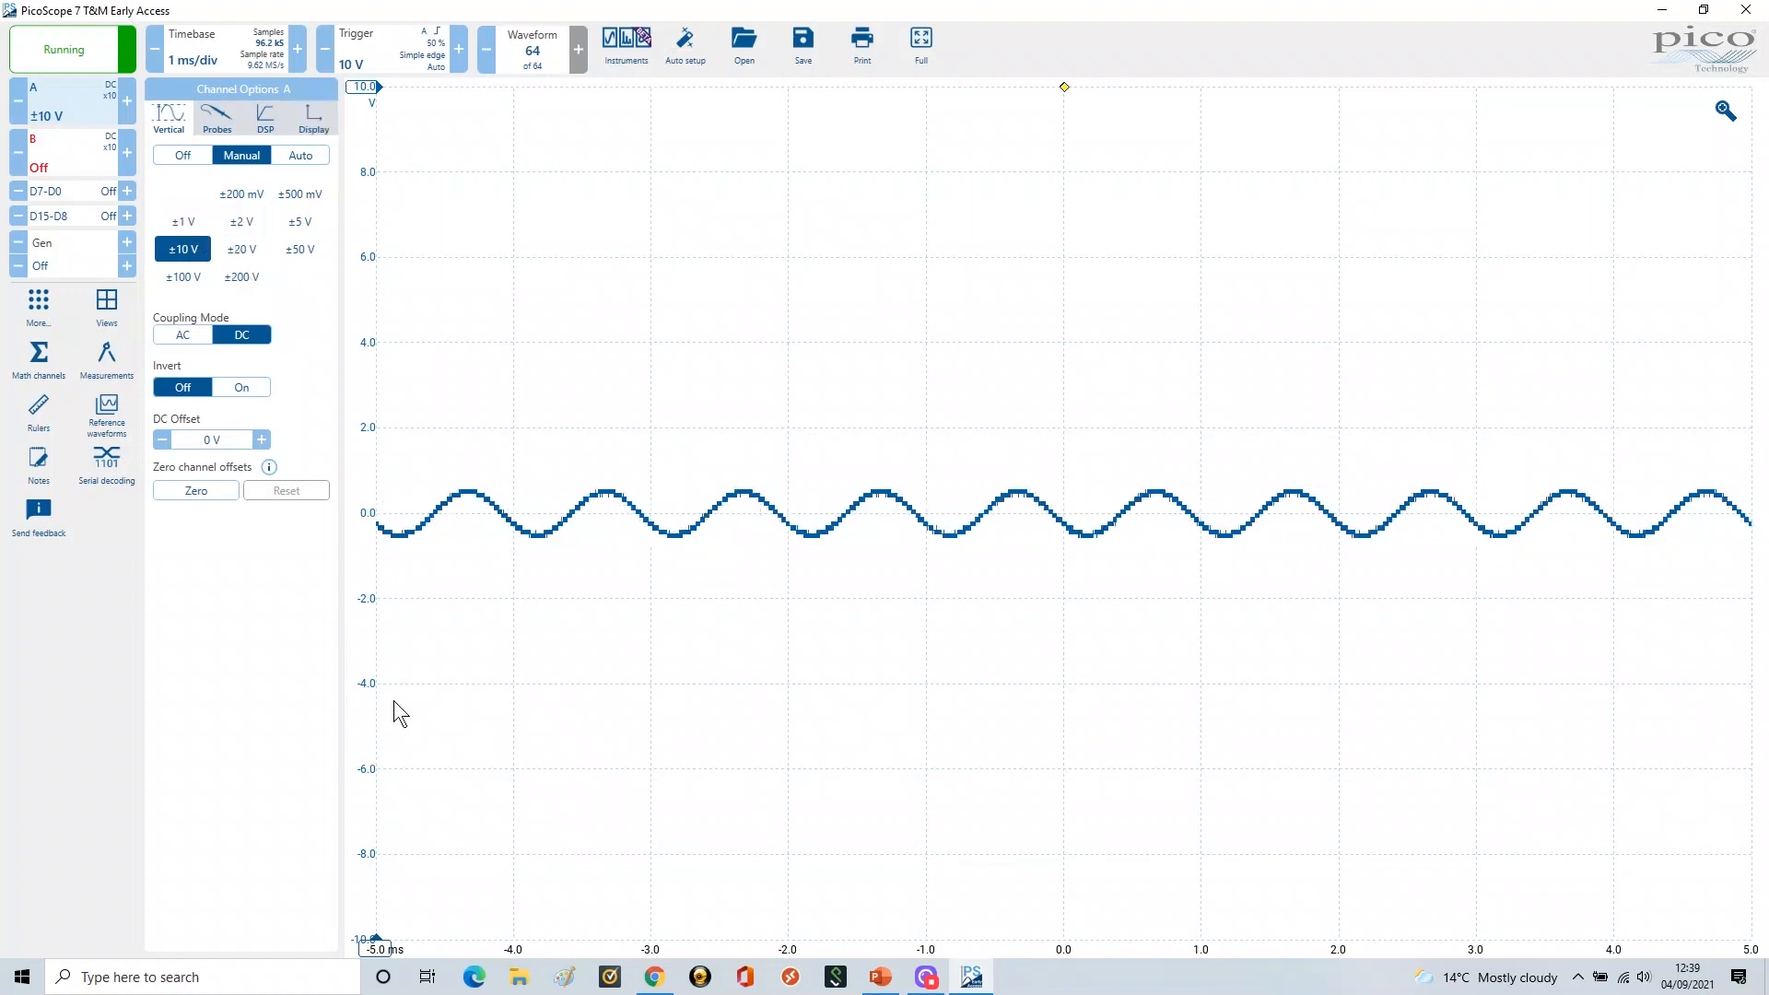
Set channel A's vertical range to ±1 V
left_click(184, 223)
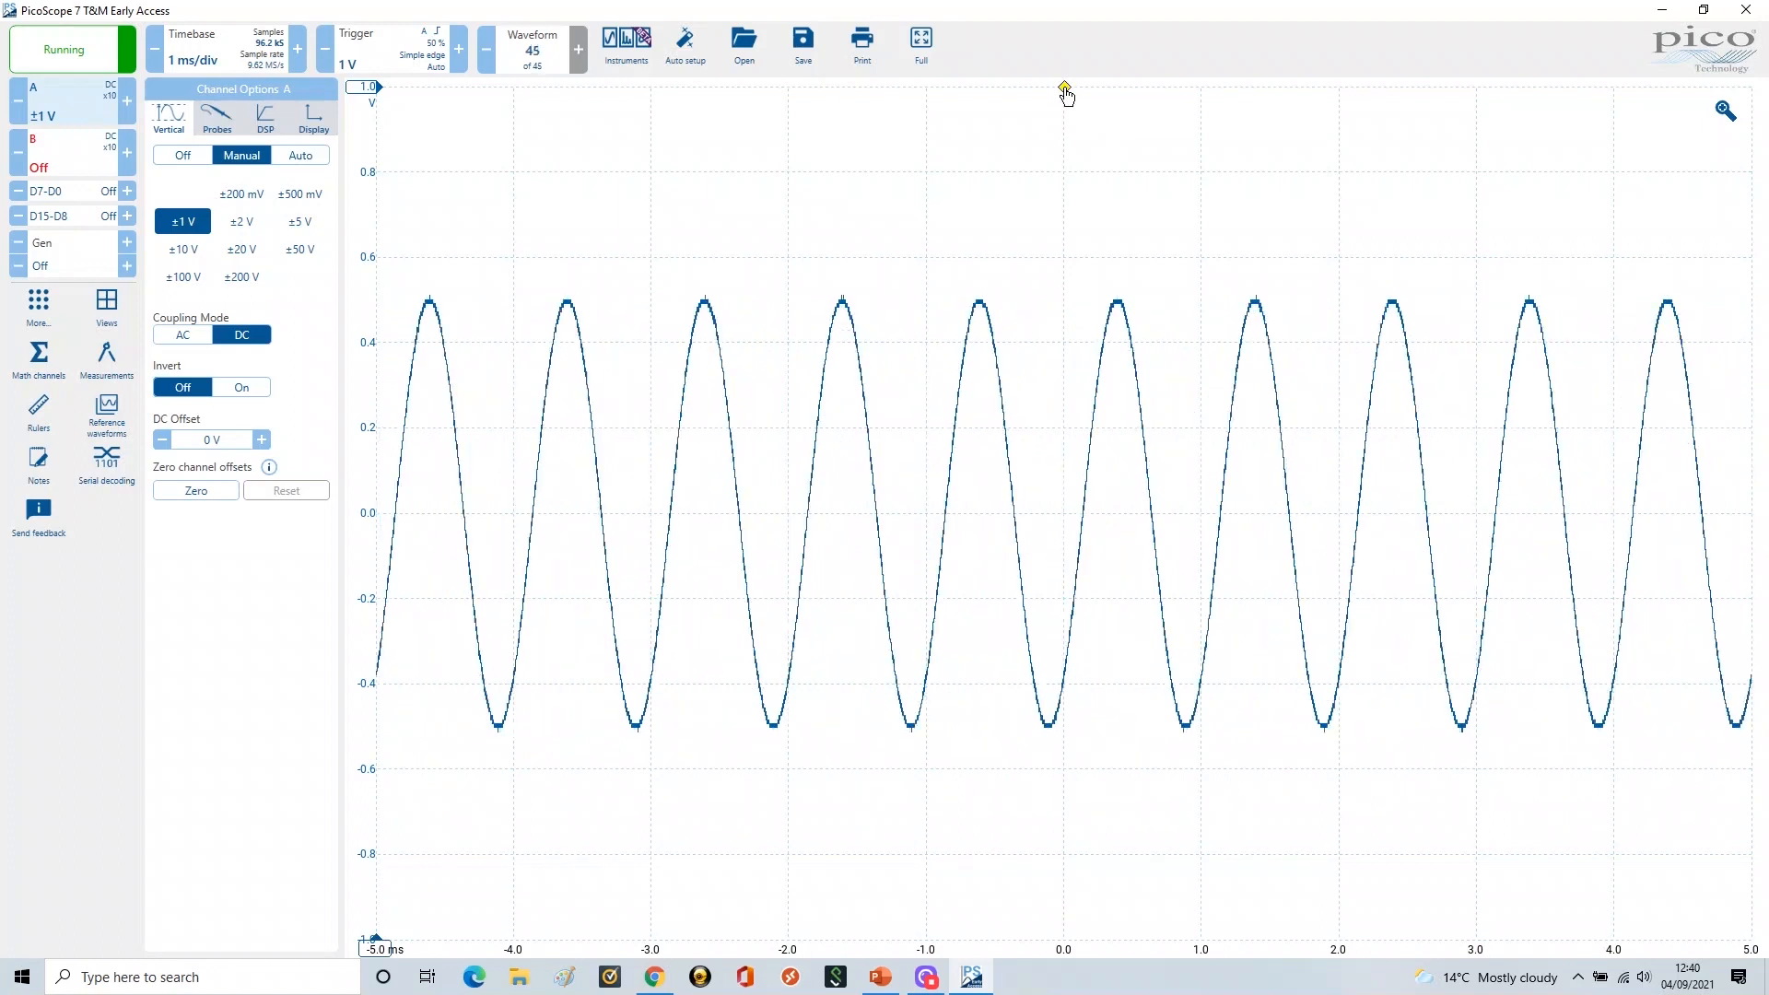
Drag the yellow trigger marker down from 1 V to about 0 V
left_click_drag(1065, 95, 1068, 156)
left_click_drag(1067, 262, 1062, 527)
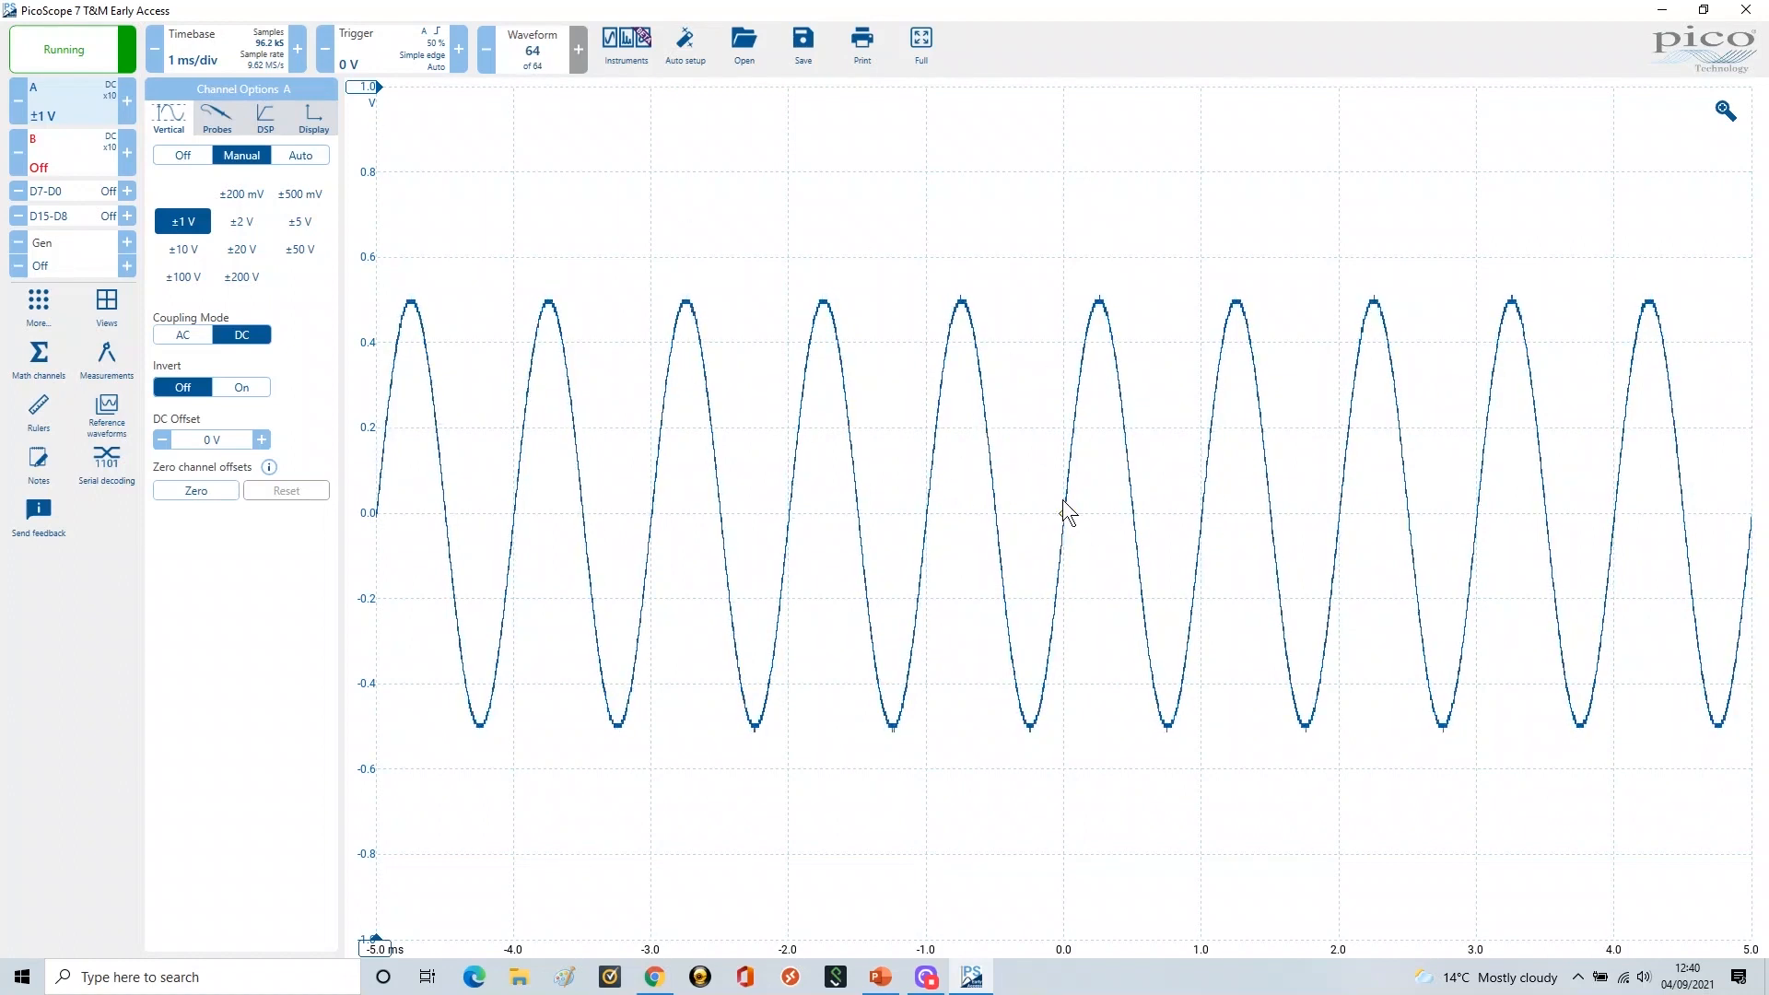
Change the channel A rising-edge trigger threshold from 200 mV to 0 V
left_click(385, 46)
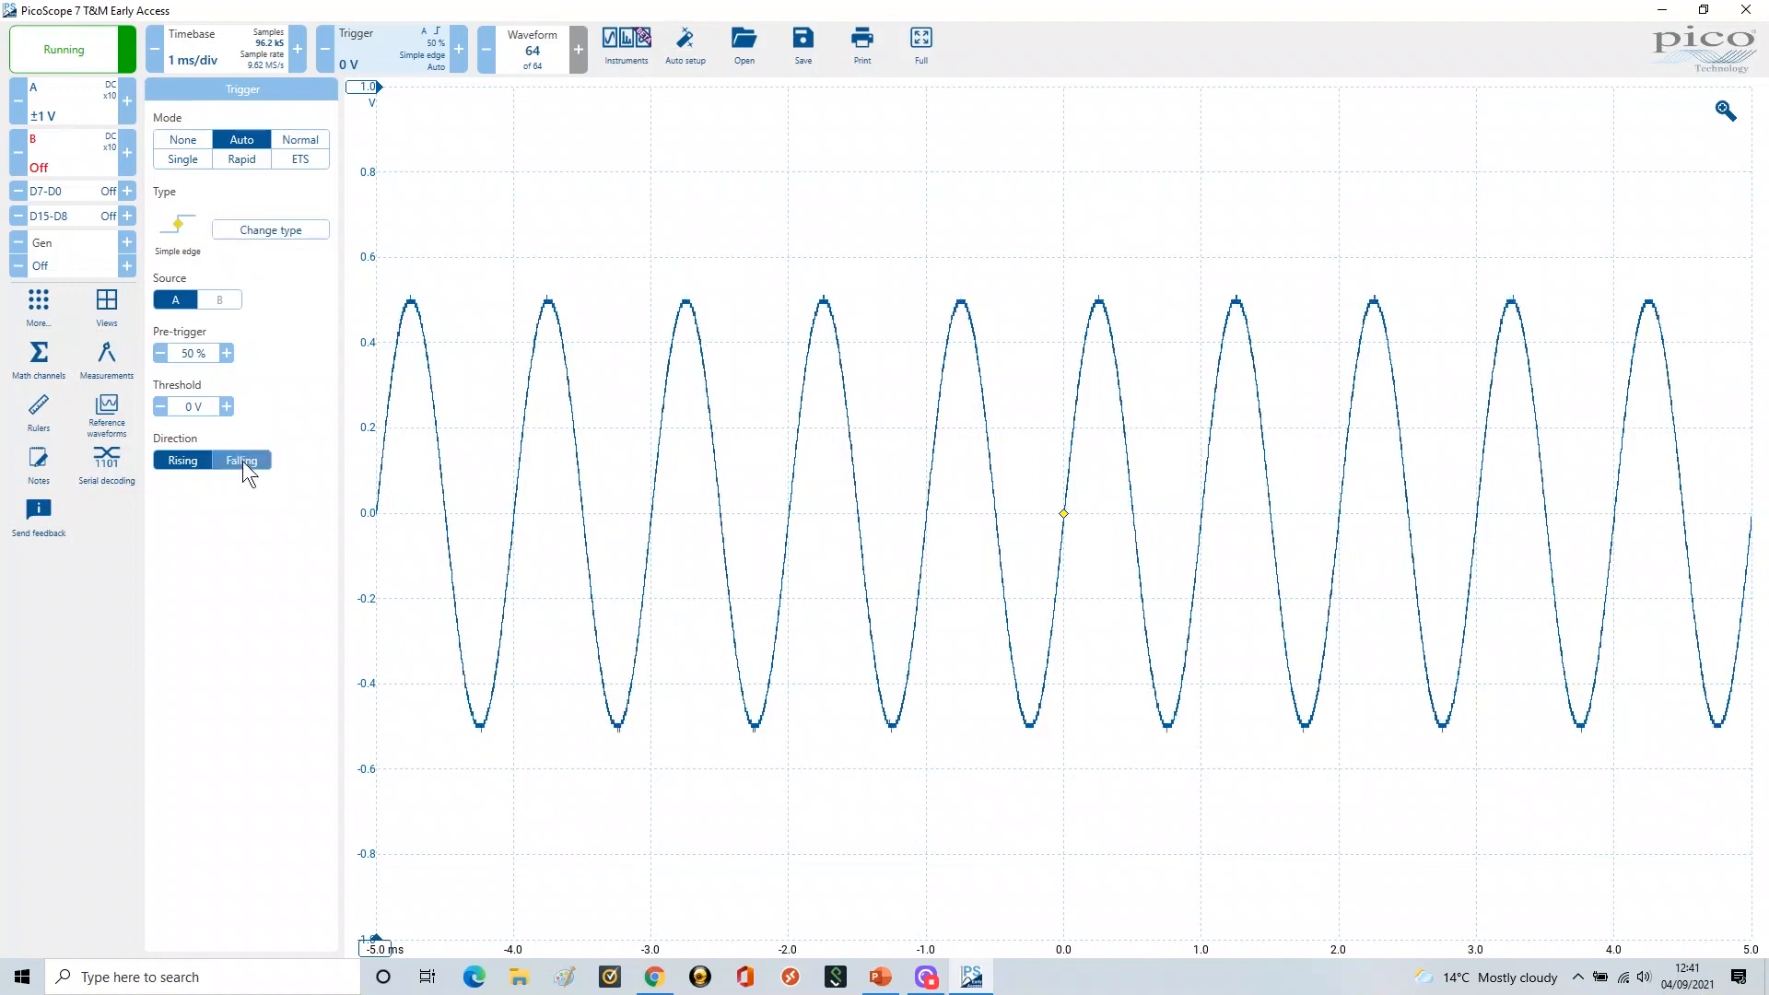
left_click(202, 407)
left_click(185, 406)
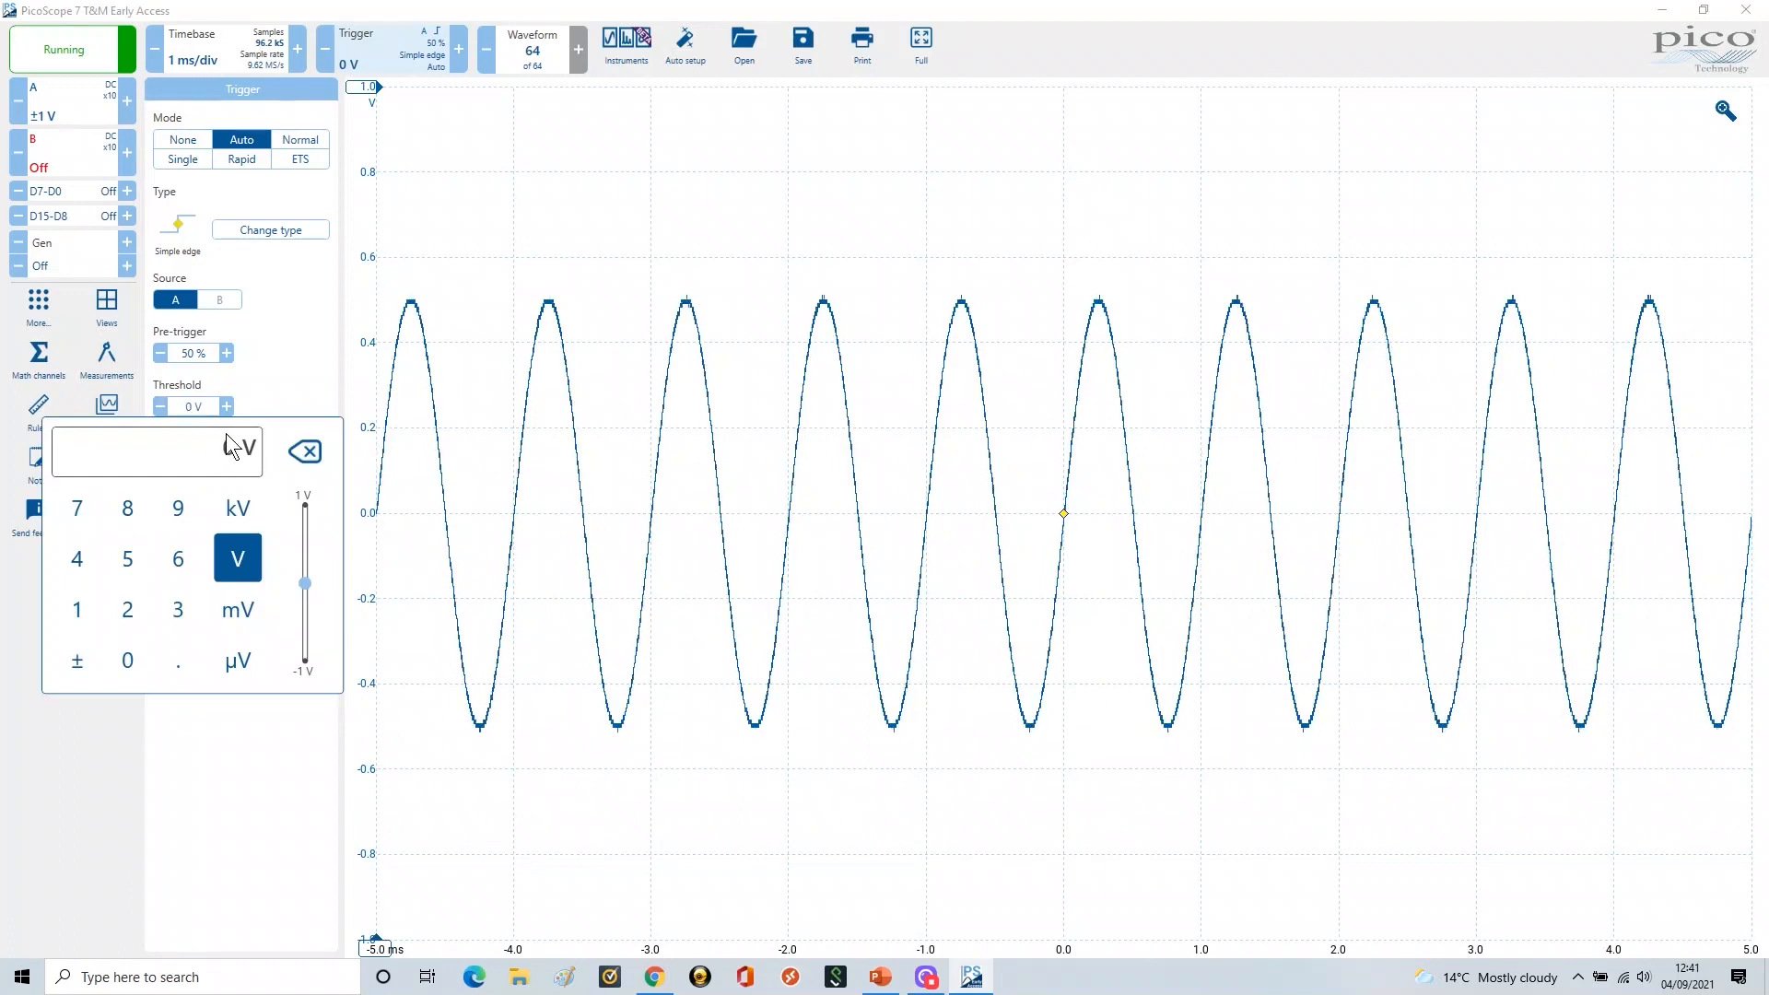
type("0.2")
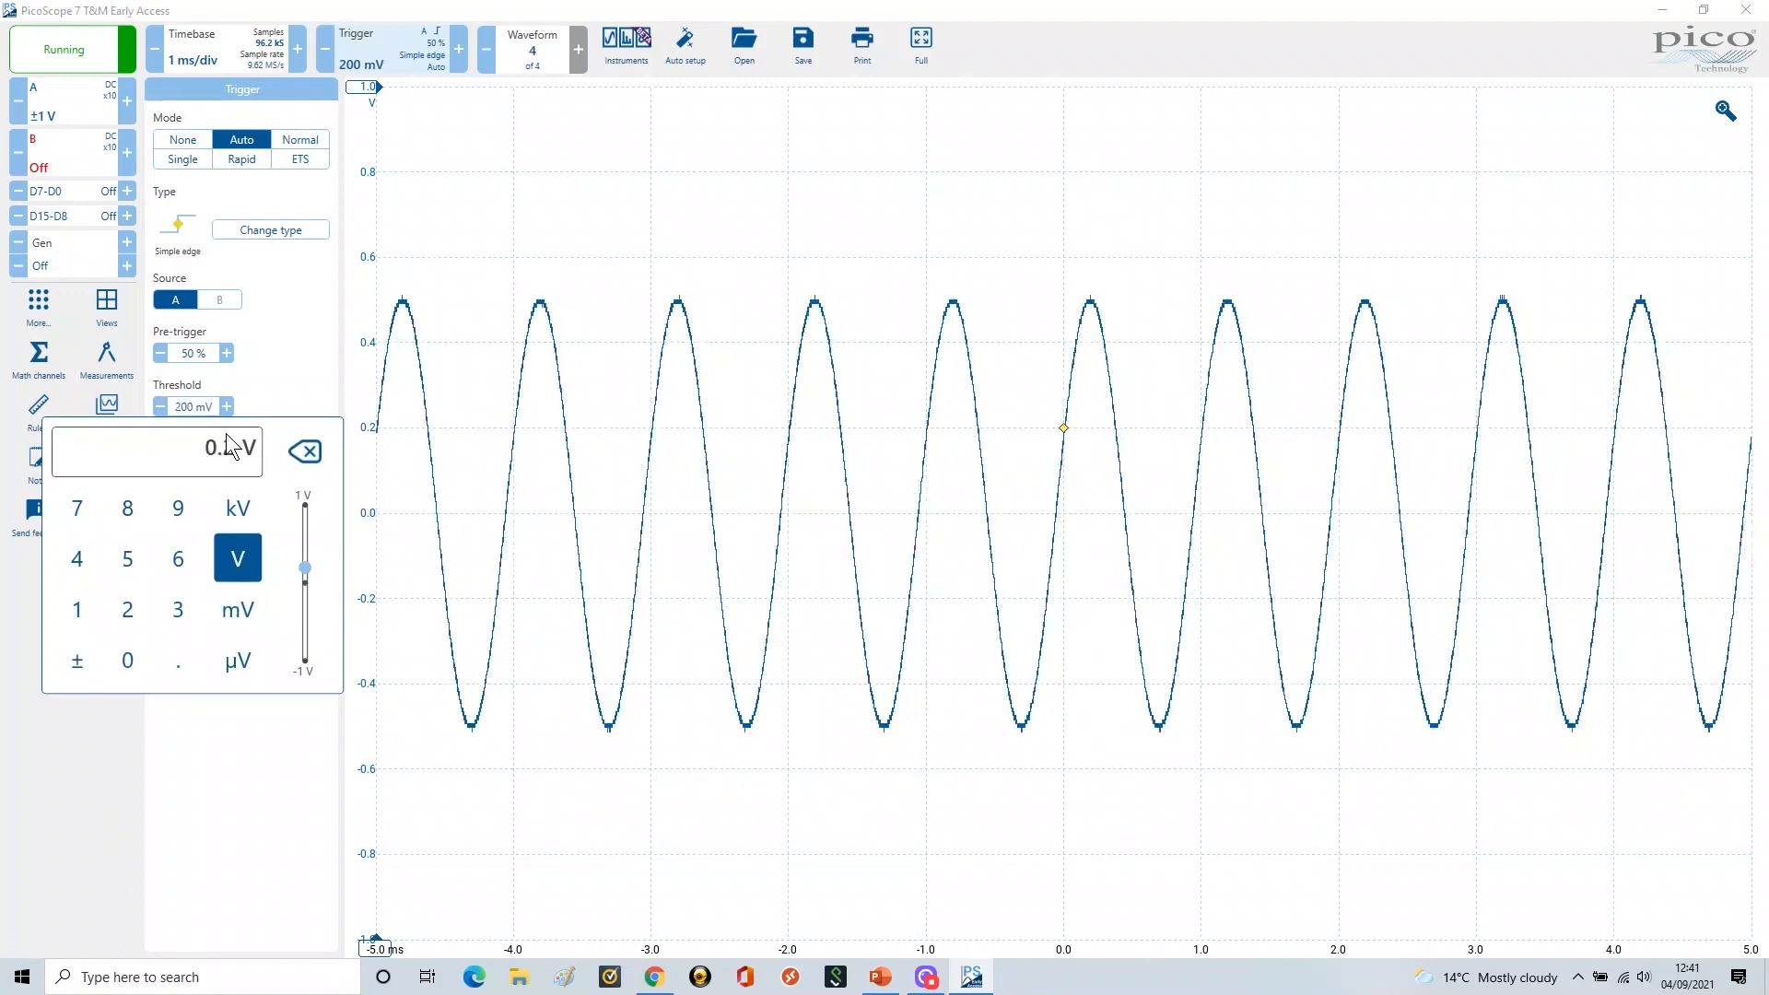
key("Return")
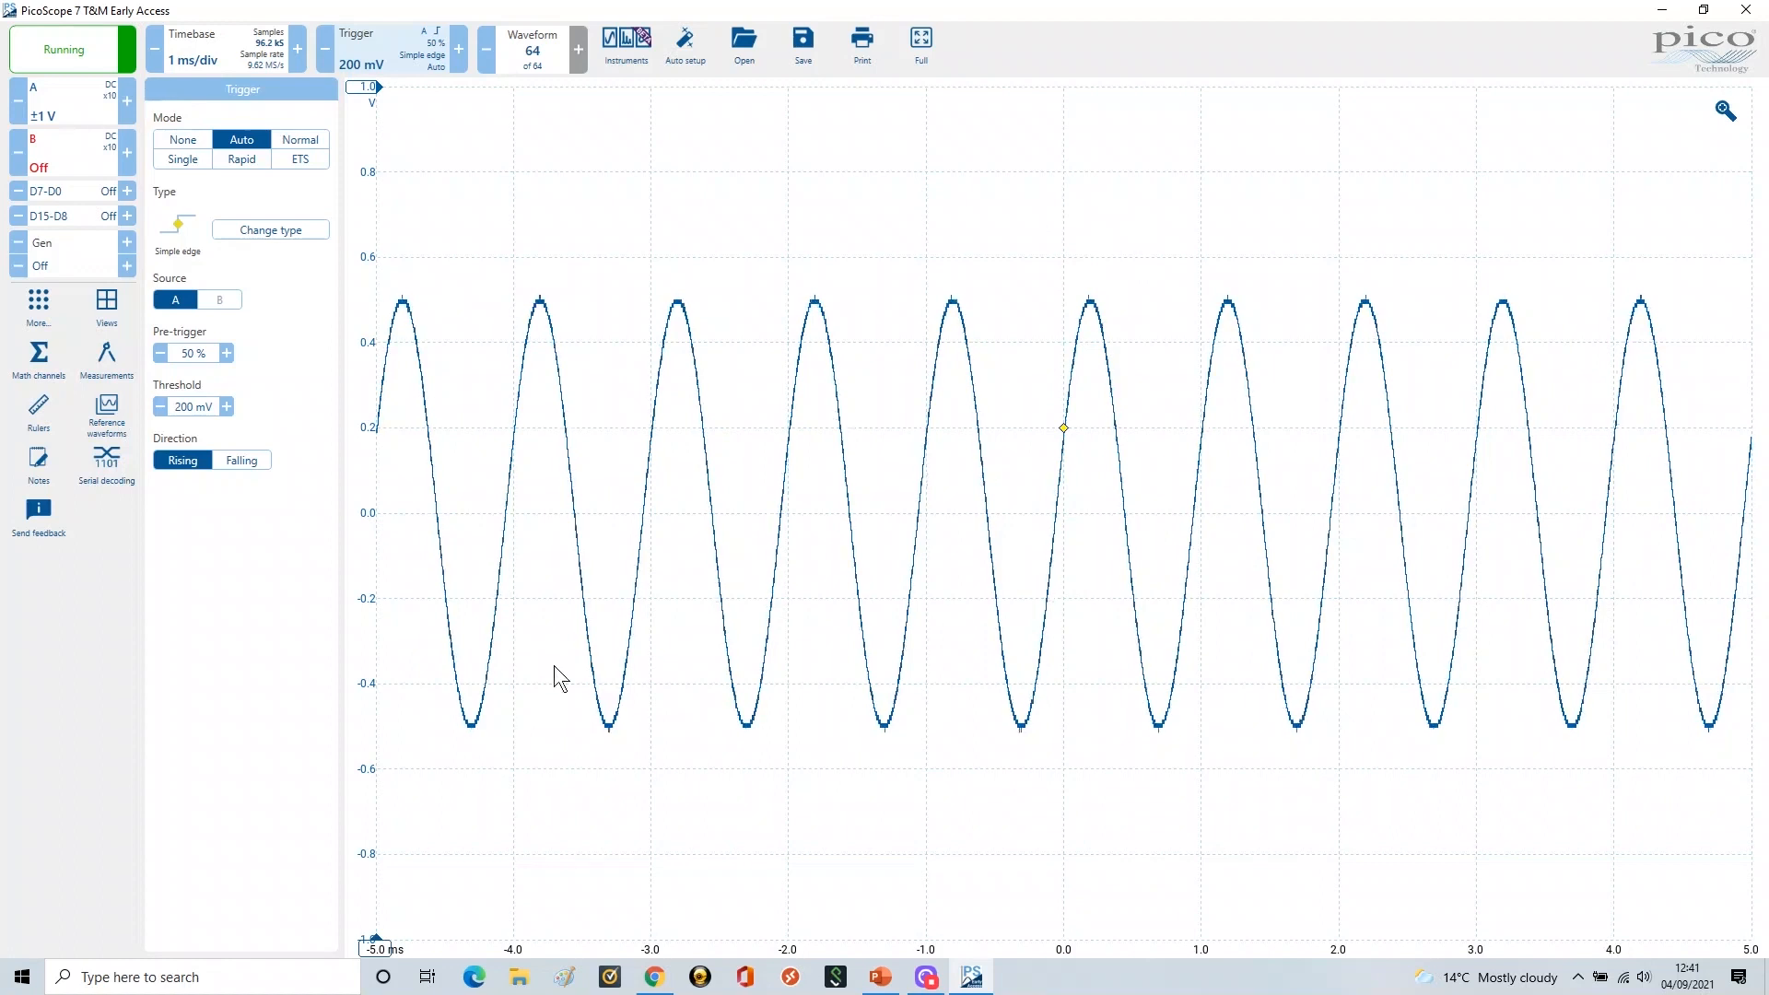
left_click(183, 408)
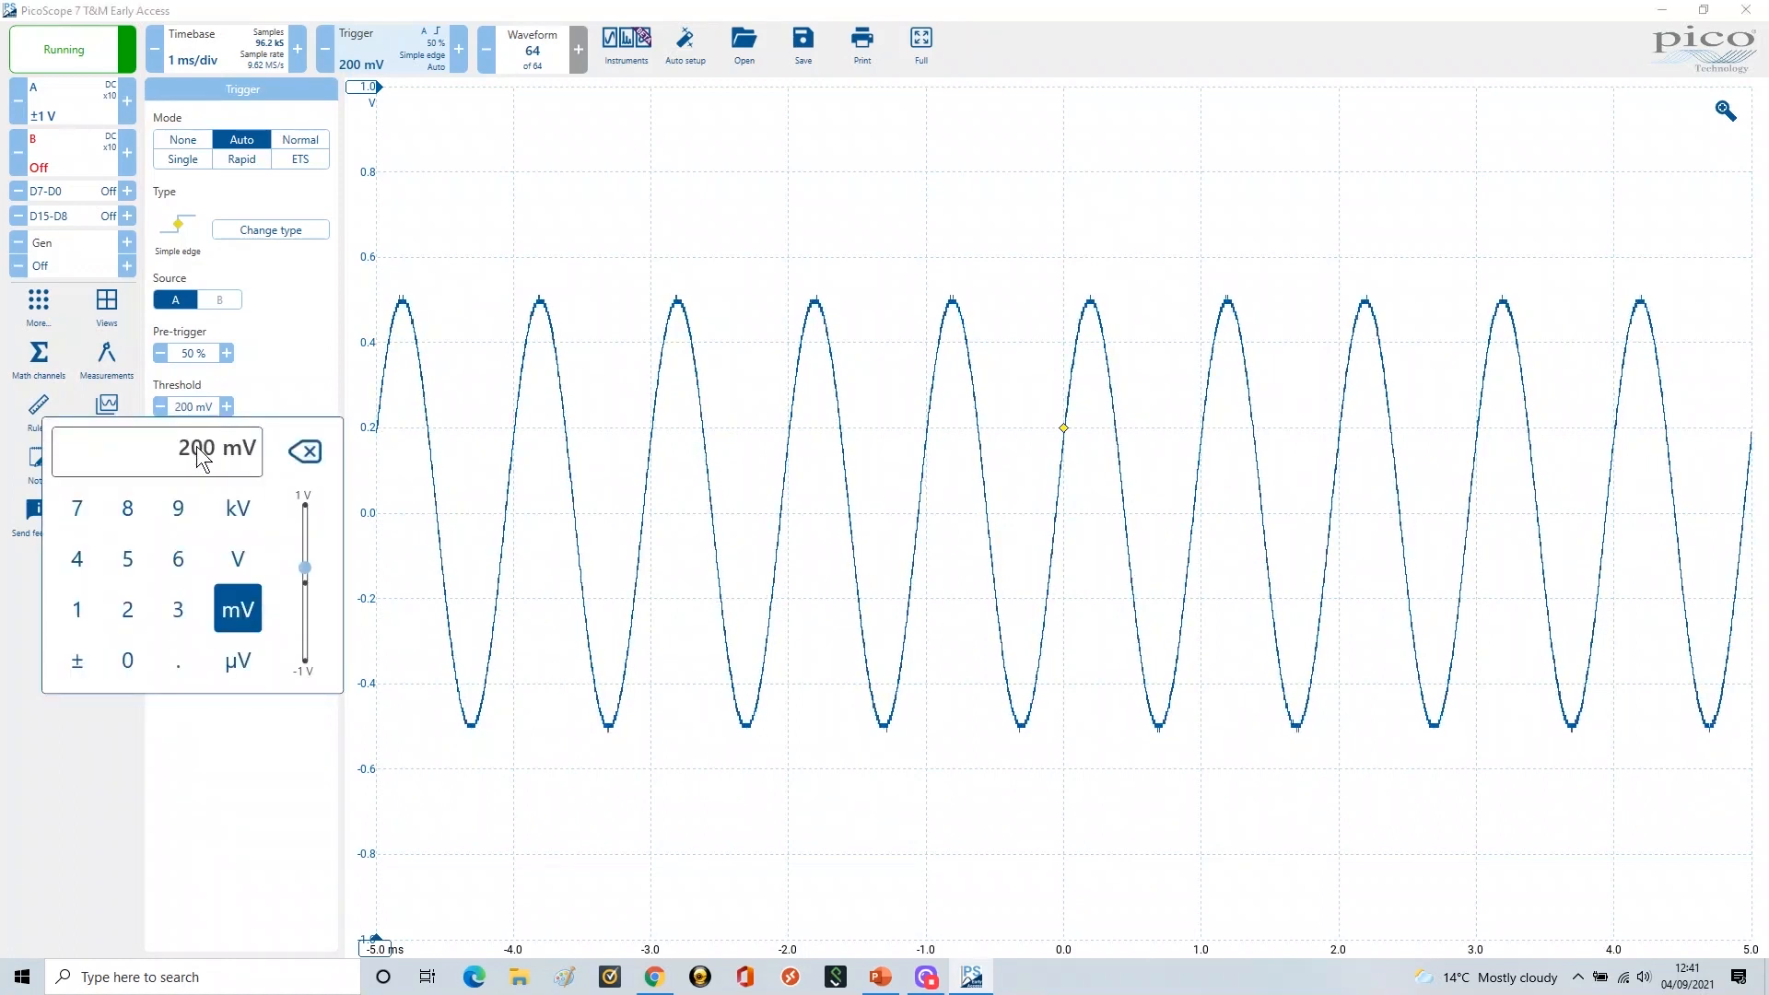
type("0")
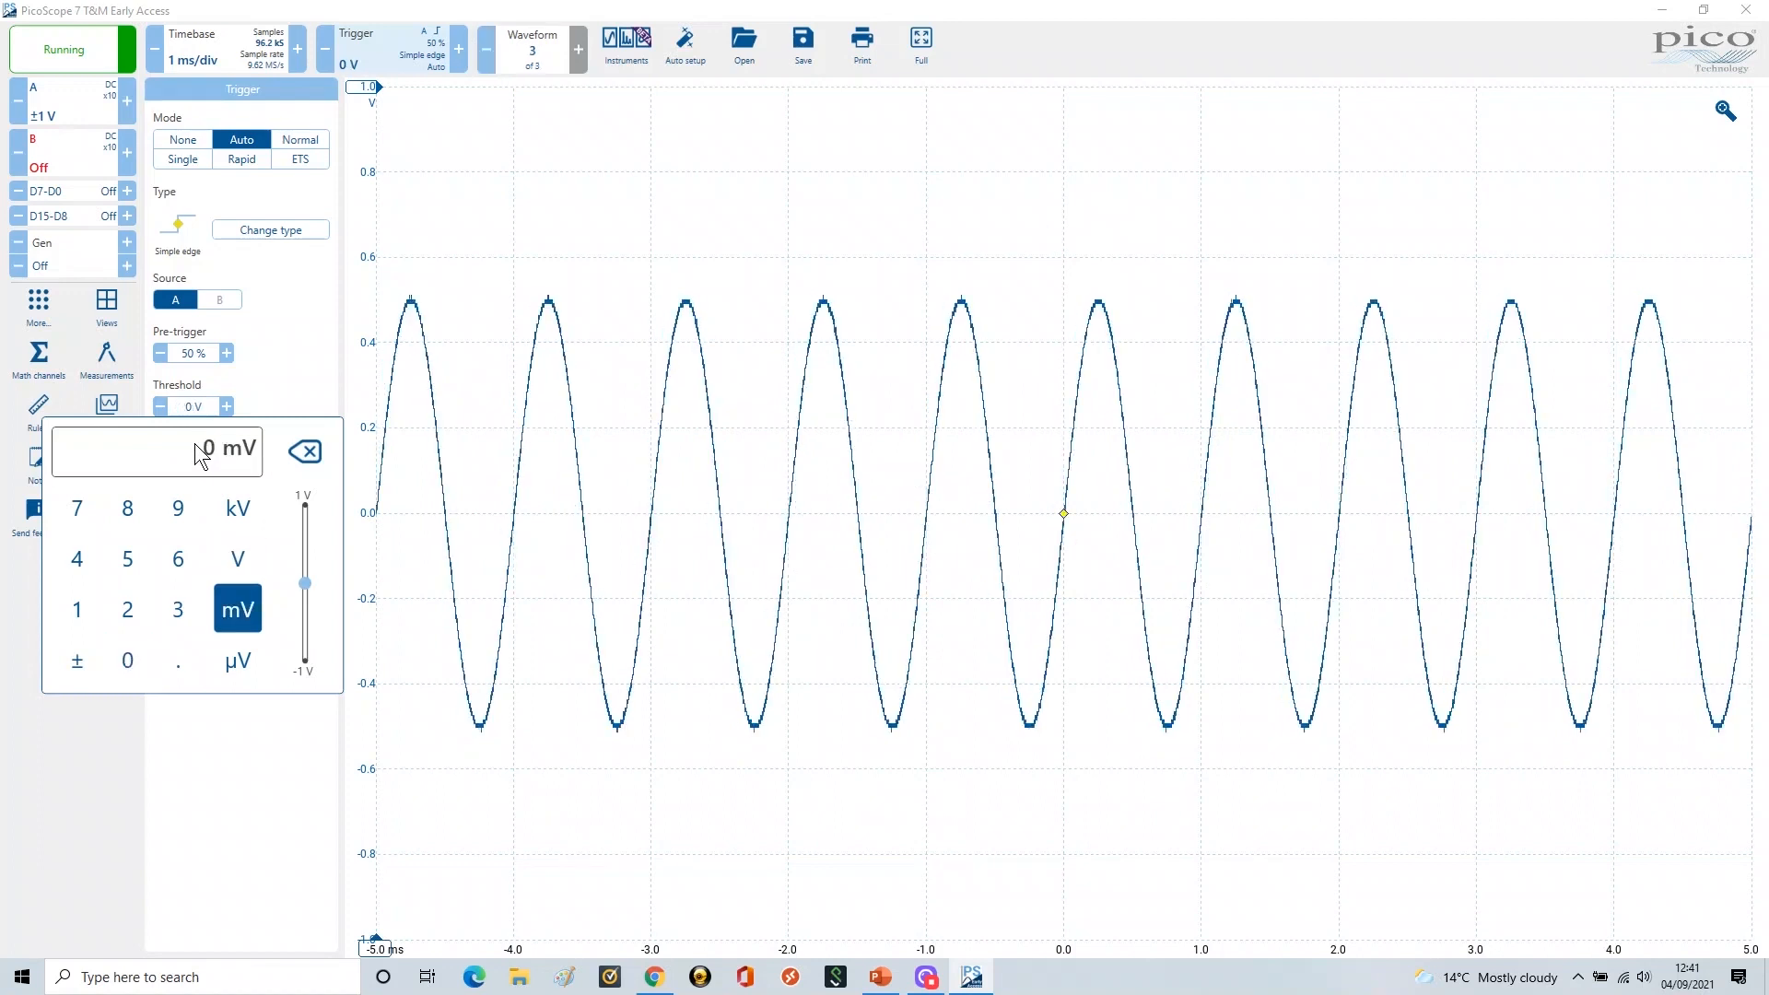
key("Return")
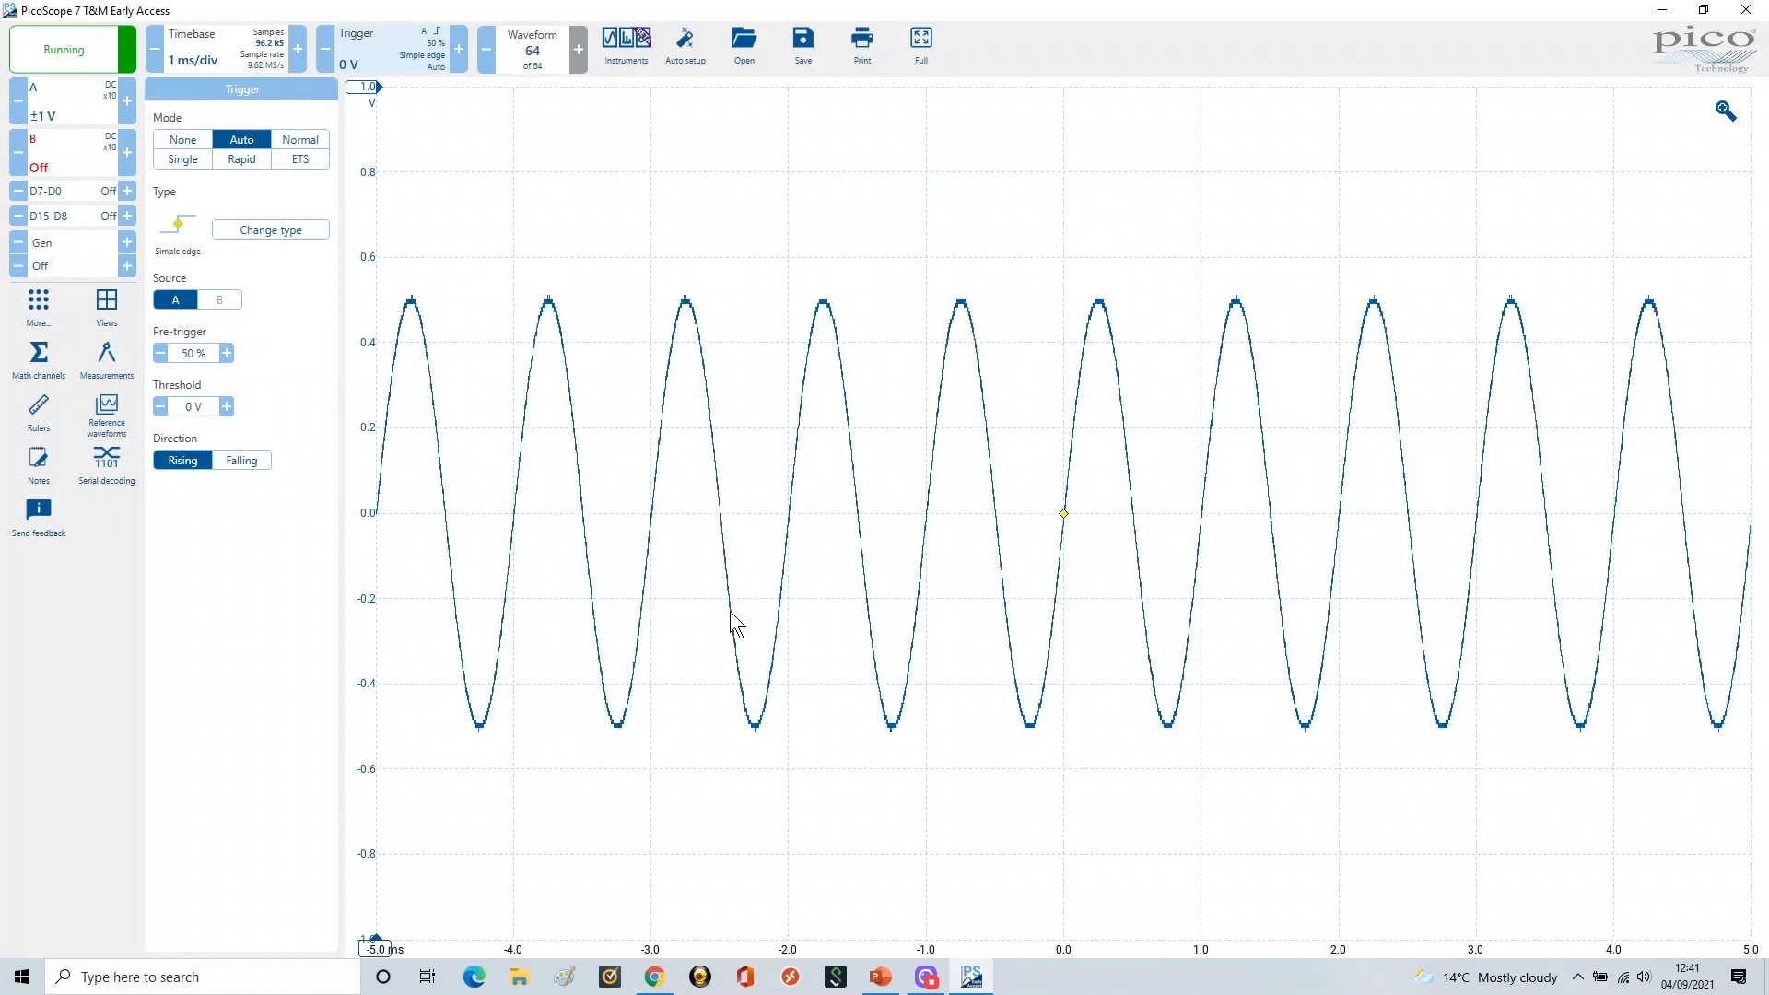
Show Channel Options A on its Vertical tab in place of the trigger settings
left_click(70, 103)
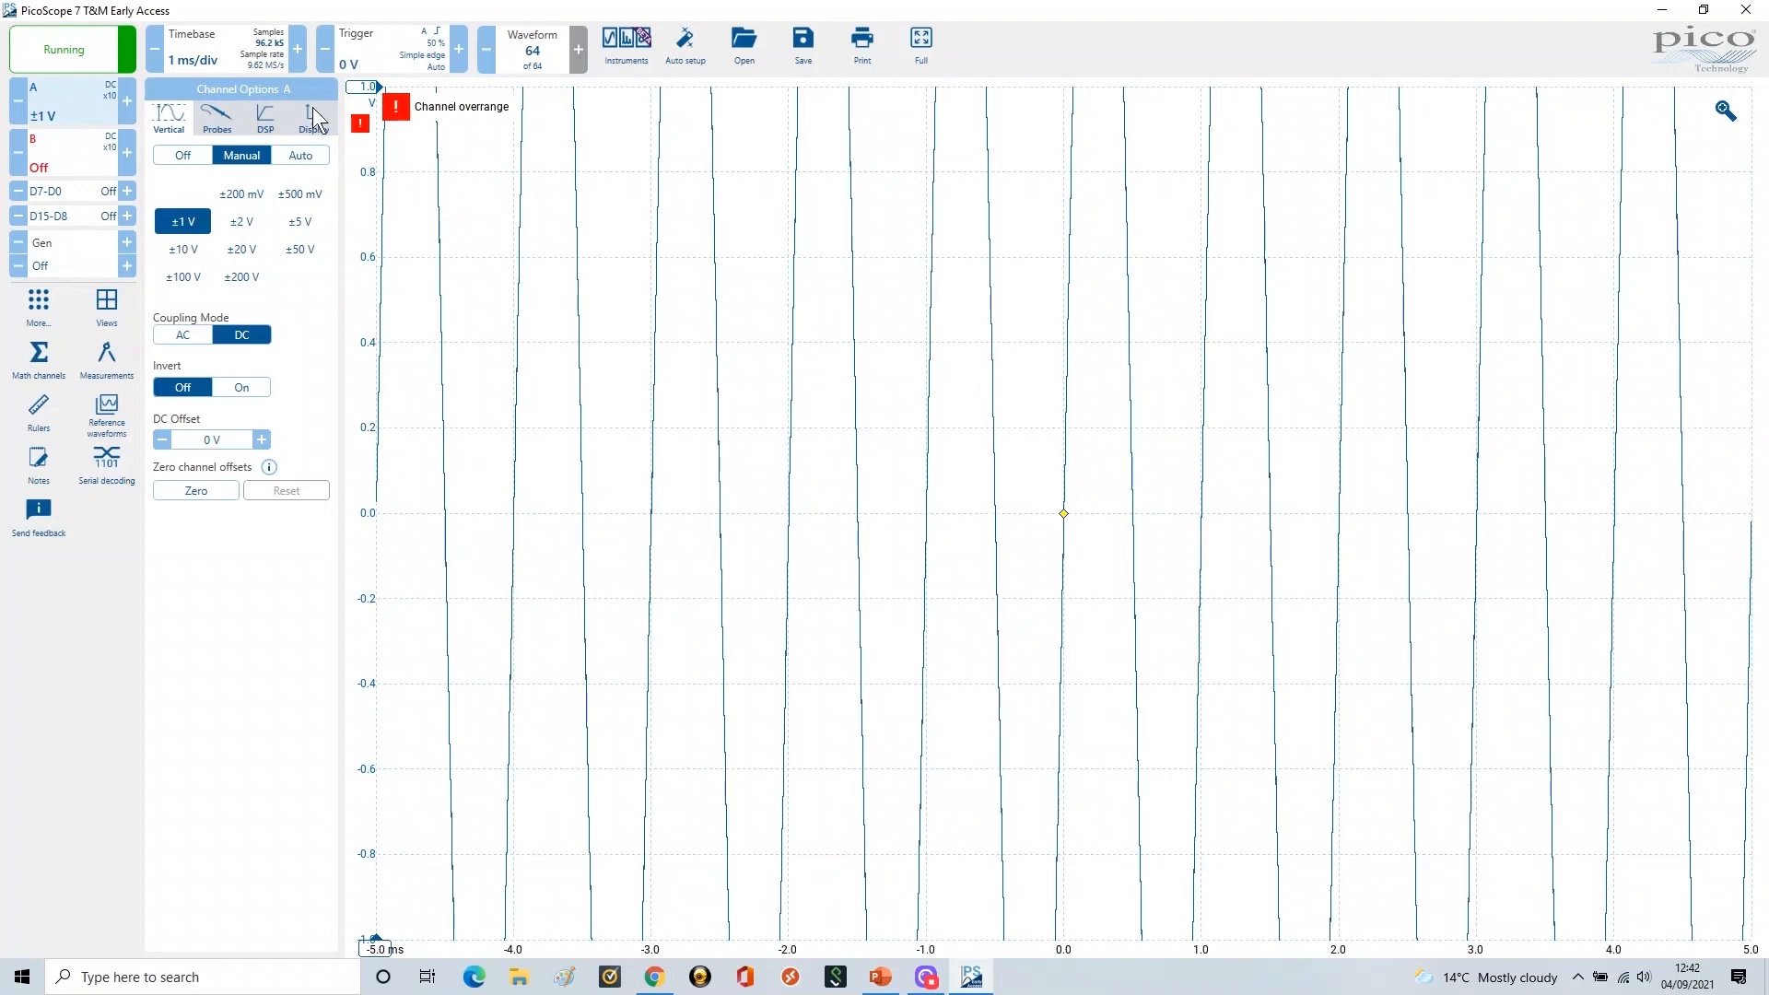
Switch channel A to Auto range so it settles on ±5 V
left_click(310, 157)
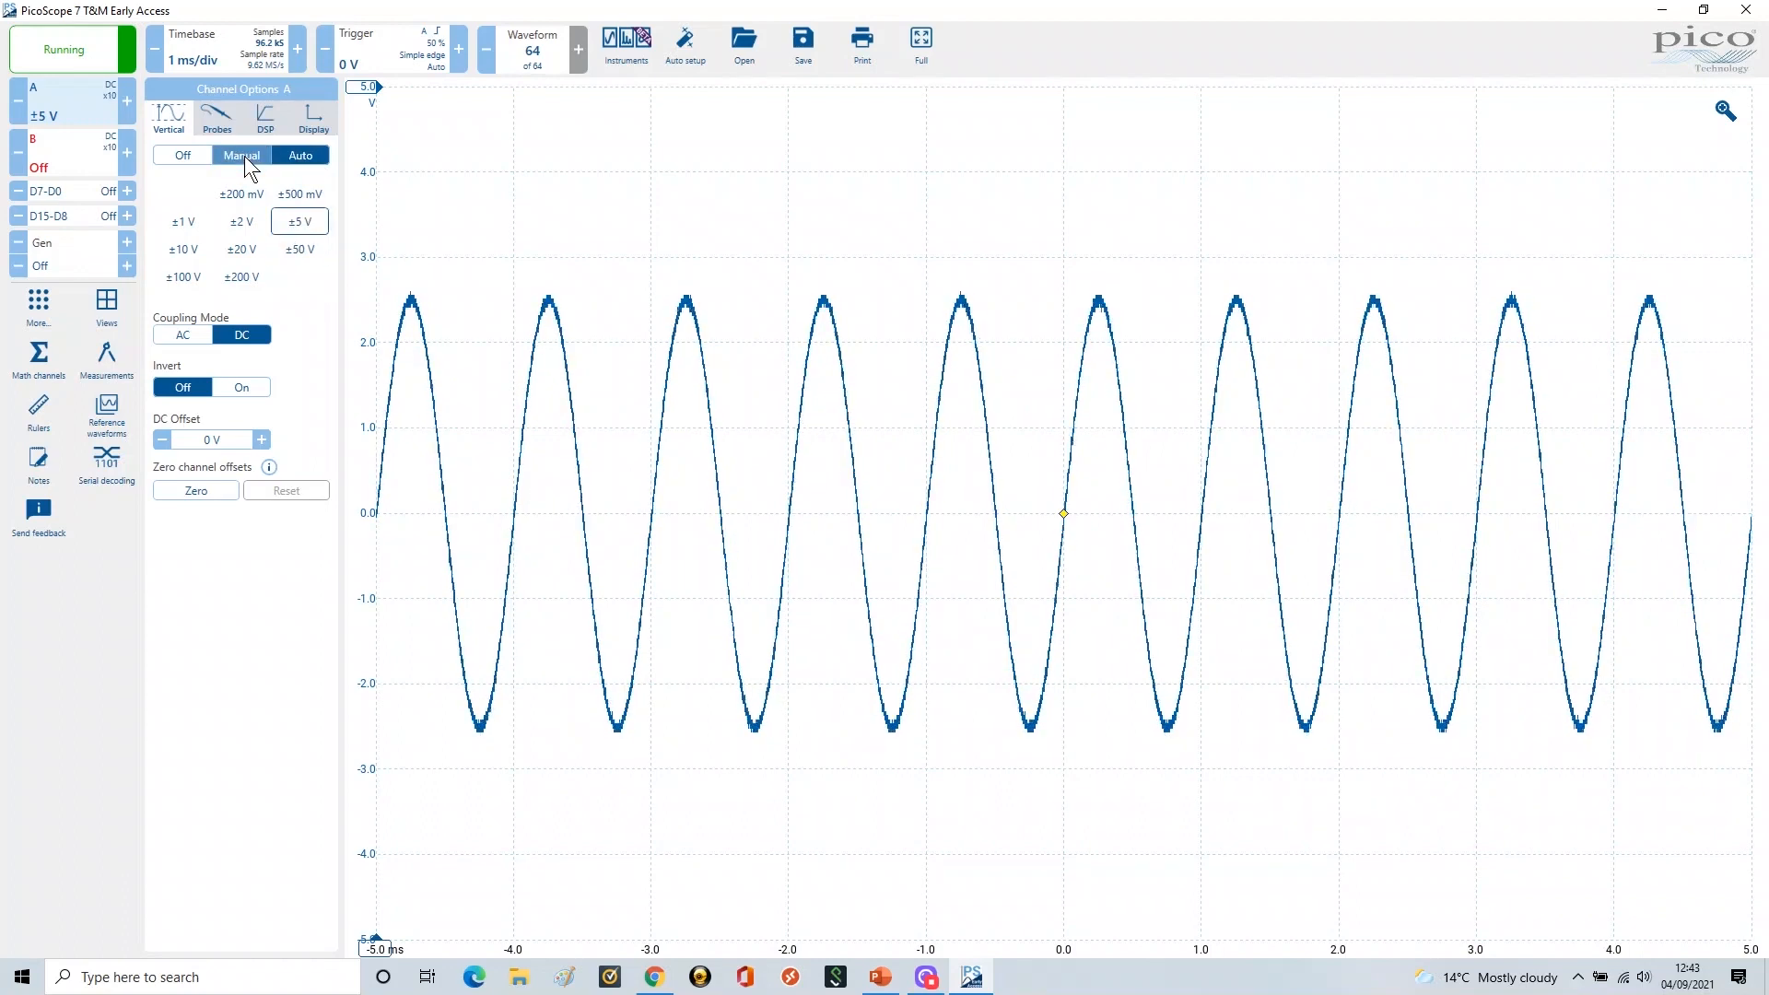
Reveal the Vertical Voltage Range and Coupling Mode bullets, then return to PicoScope
left_click(880, 979)
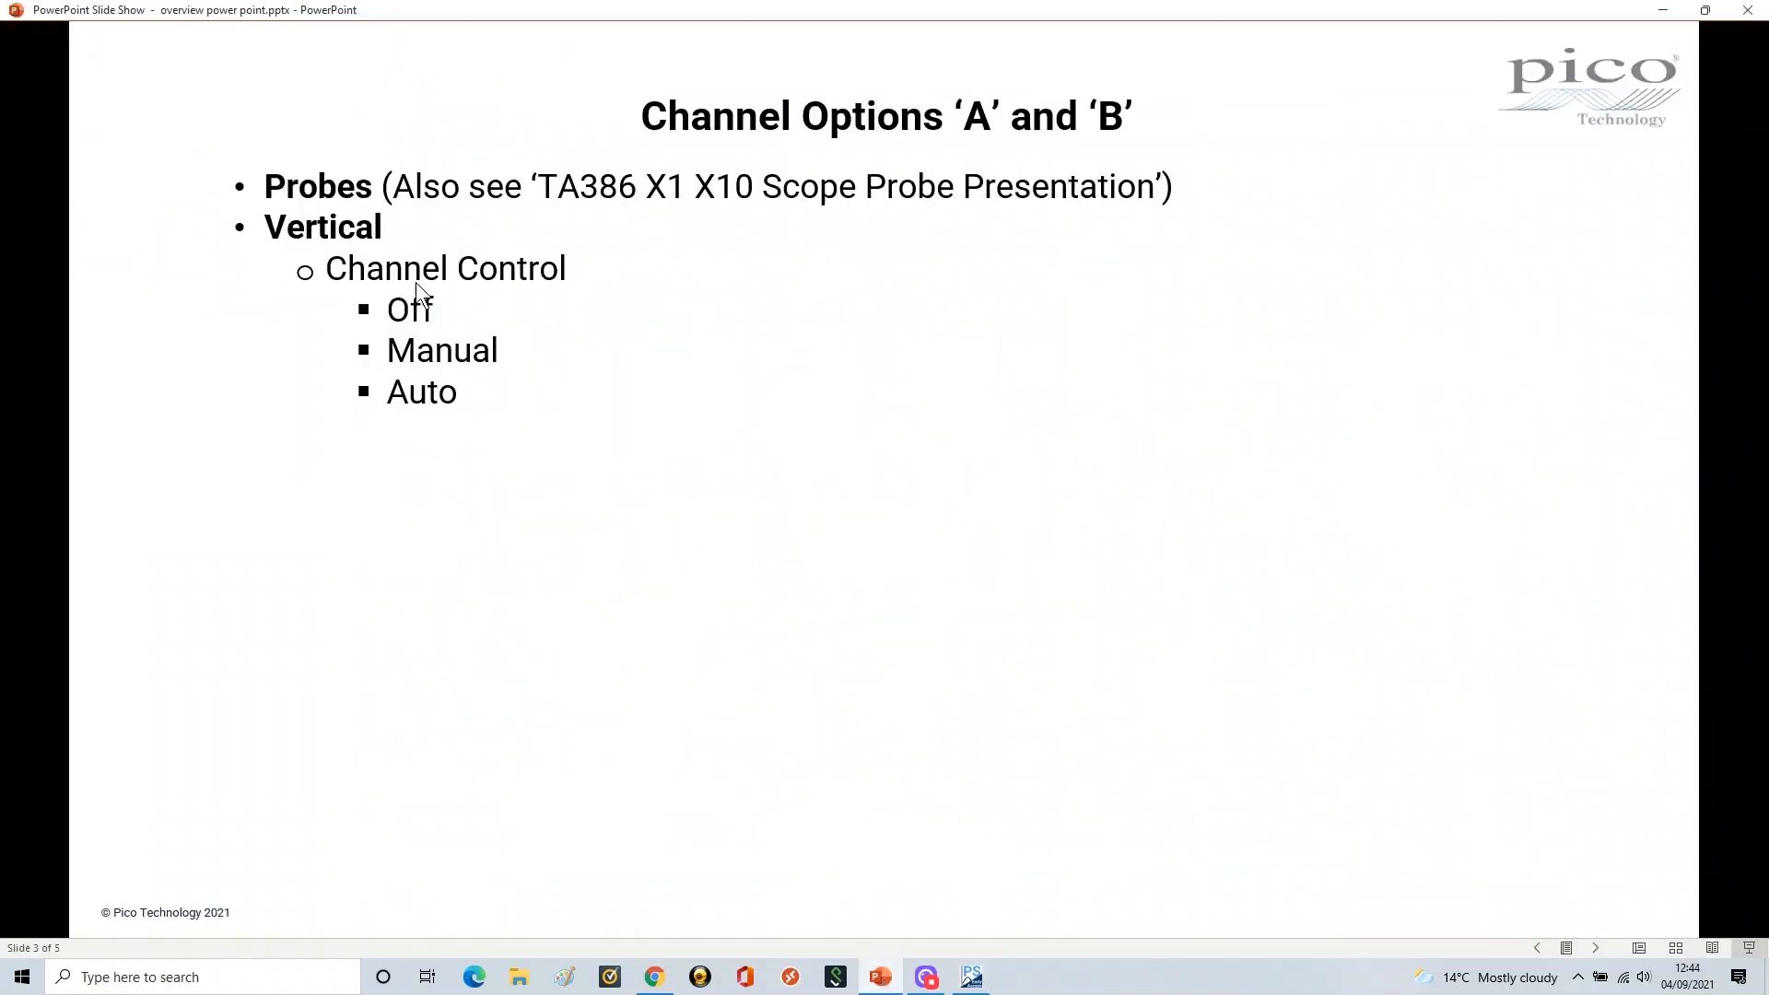
left_click(637, 472)
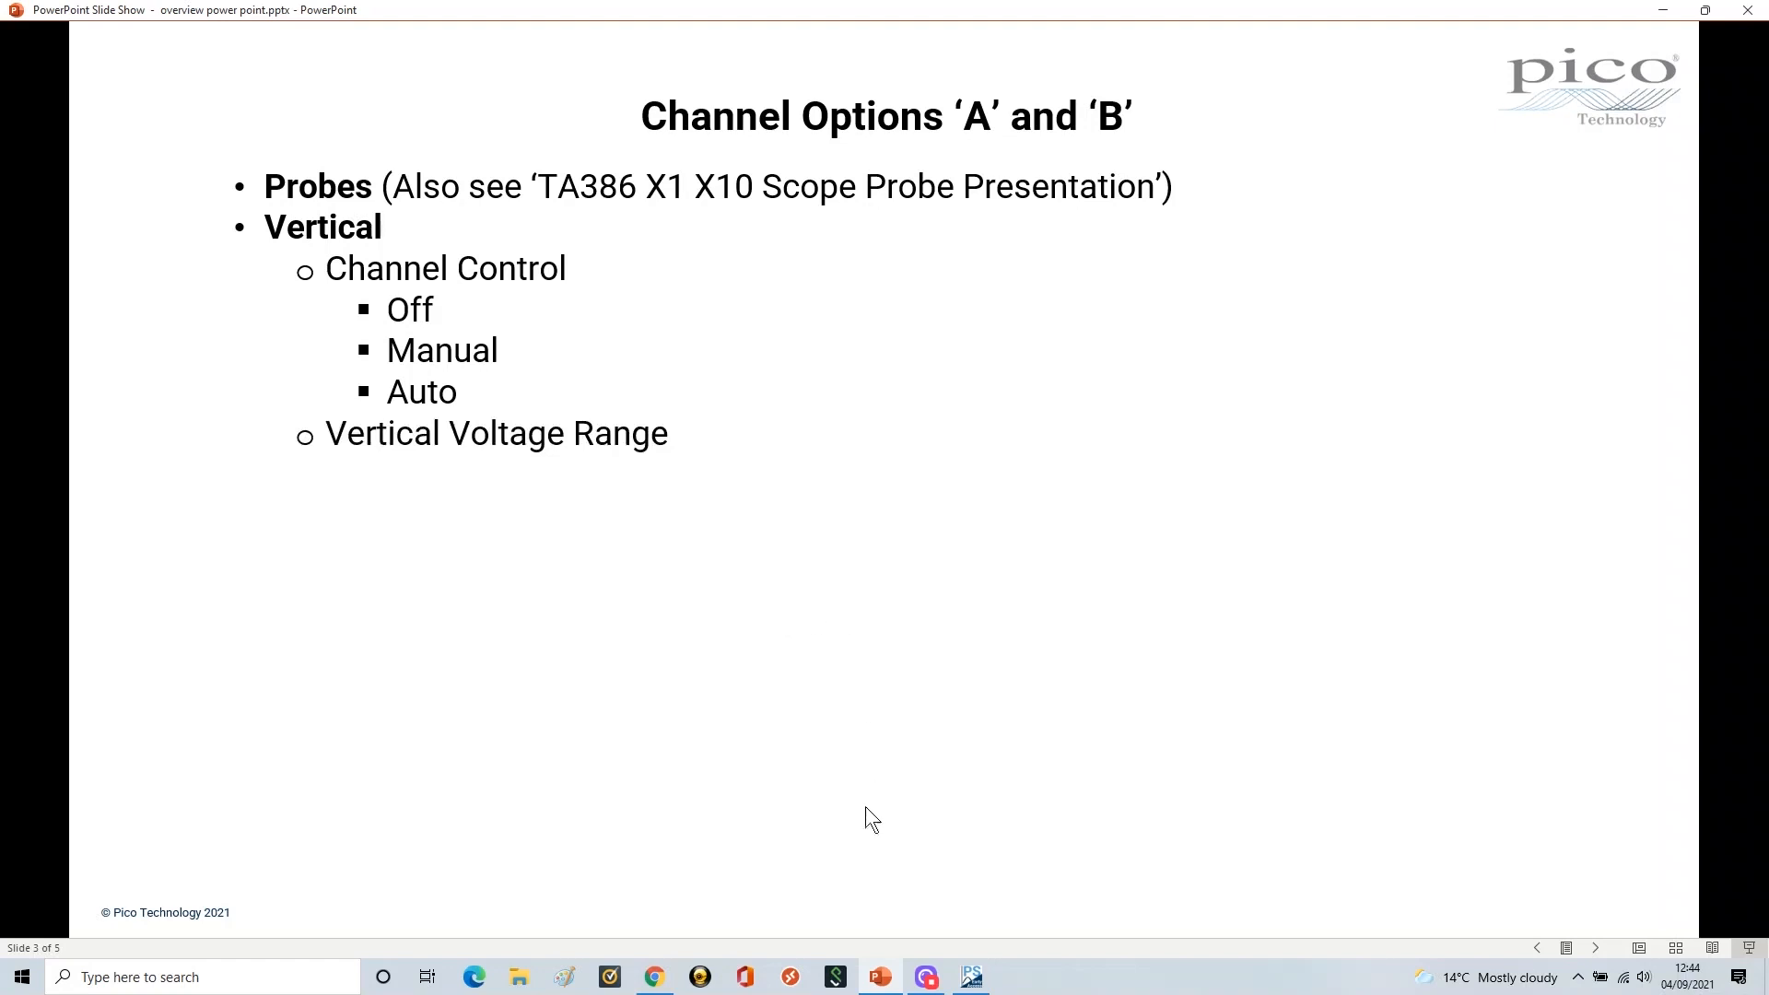
left_click(820, 522)
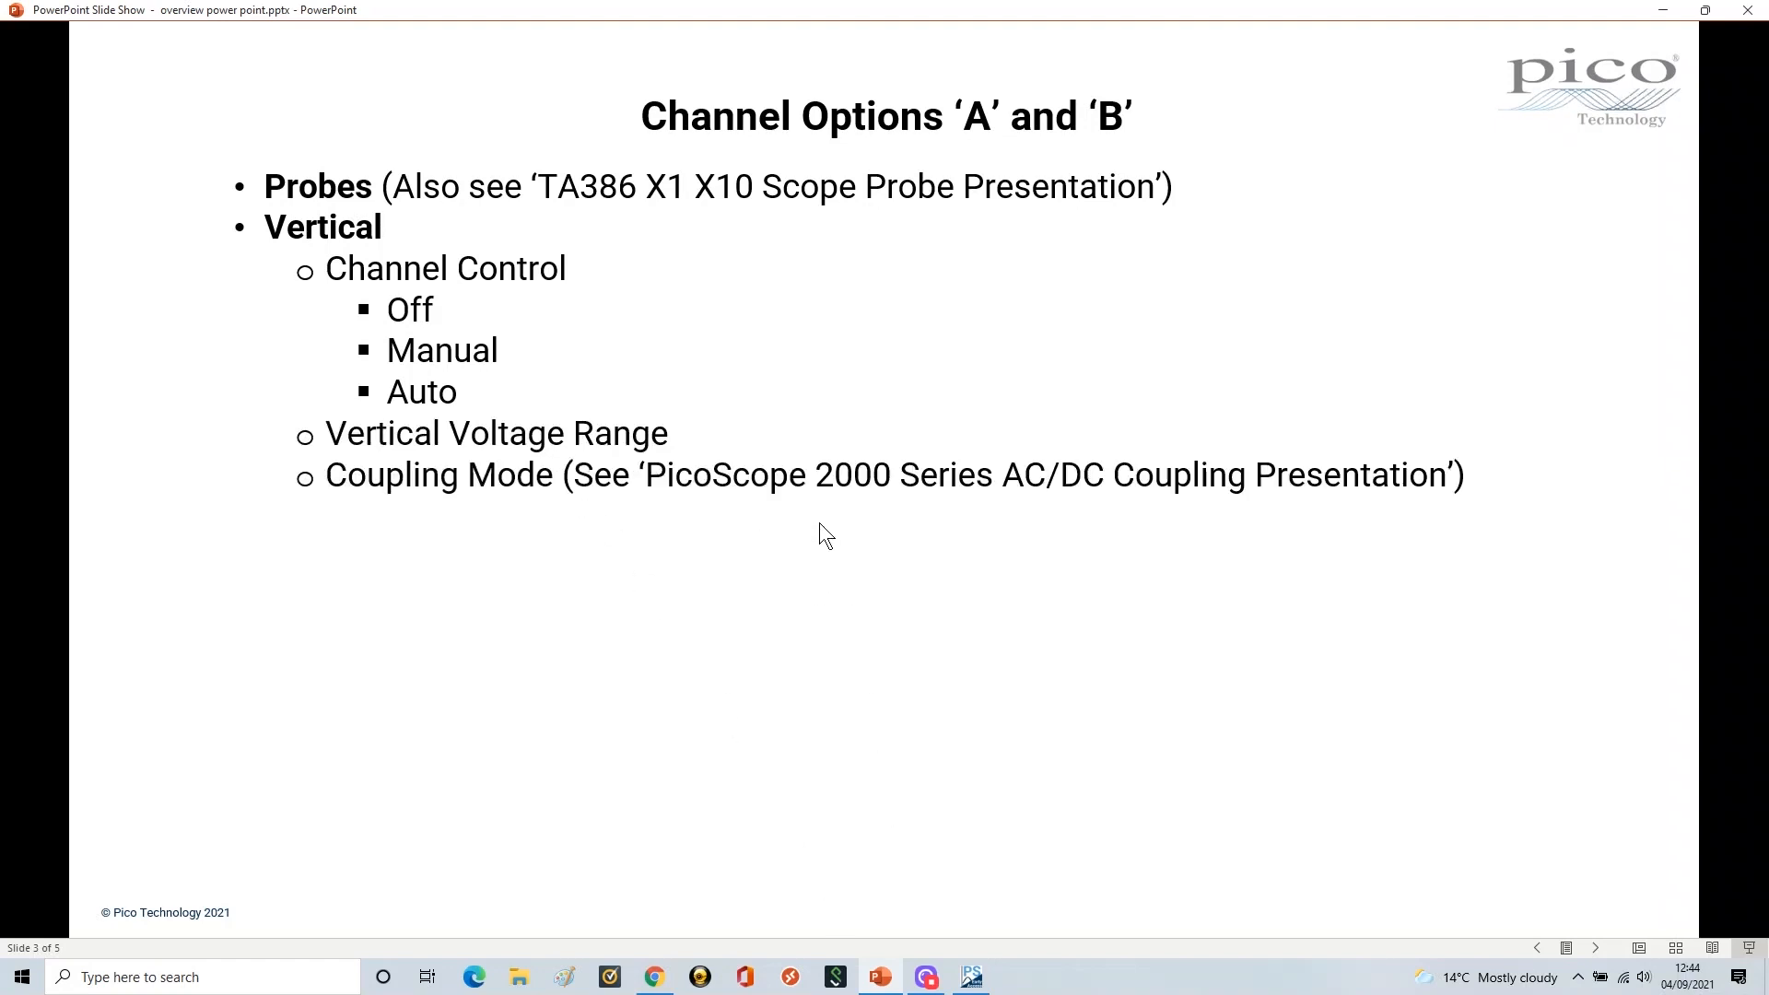
left_click(971, 977)
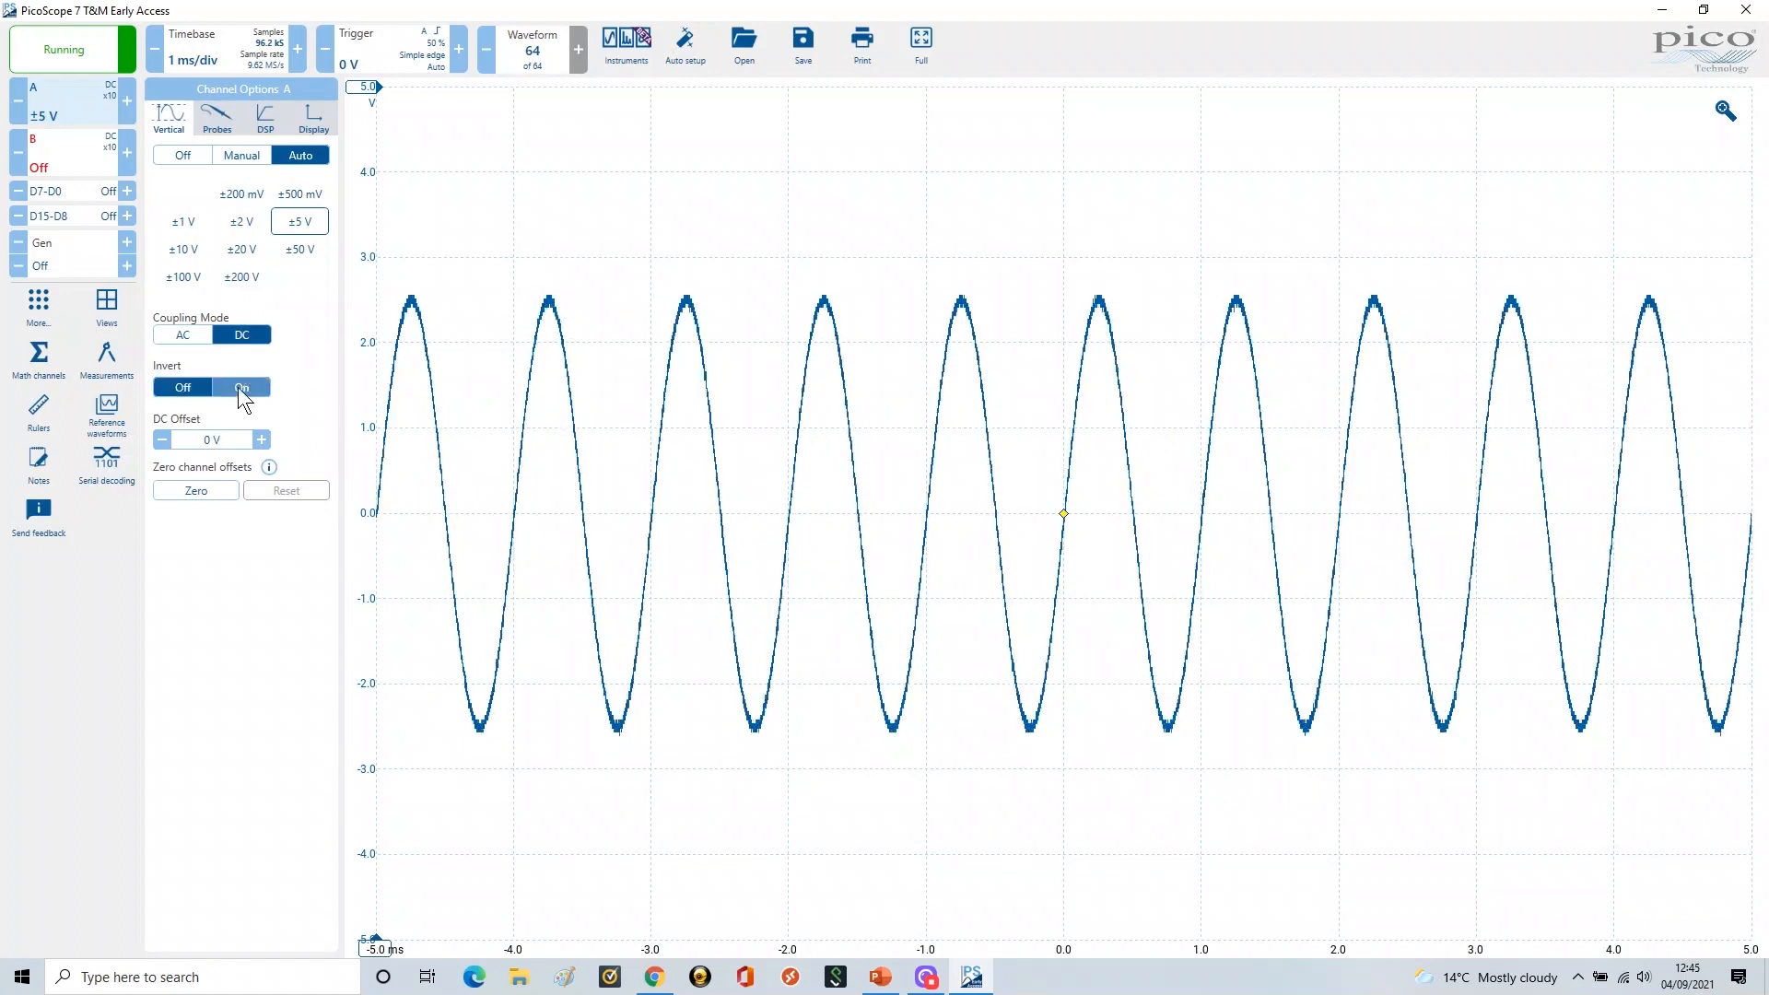
Reveal the Invert bullet on the slide and return to PicoScope
left_click(899, 984)
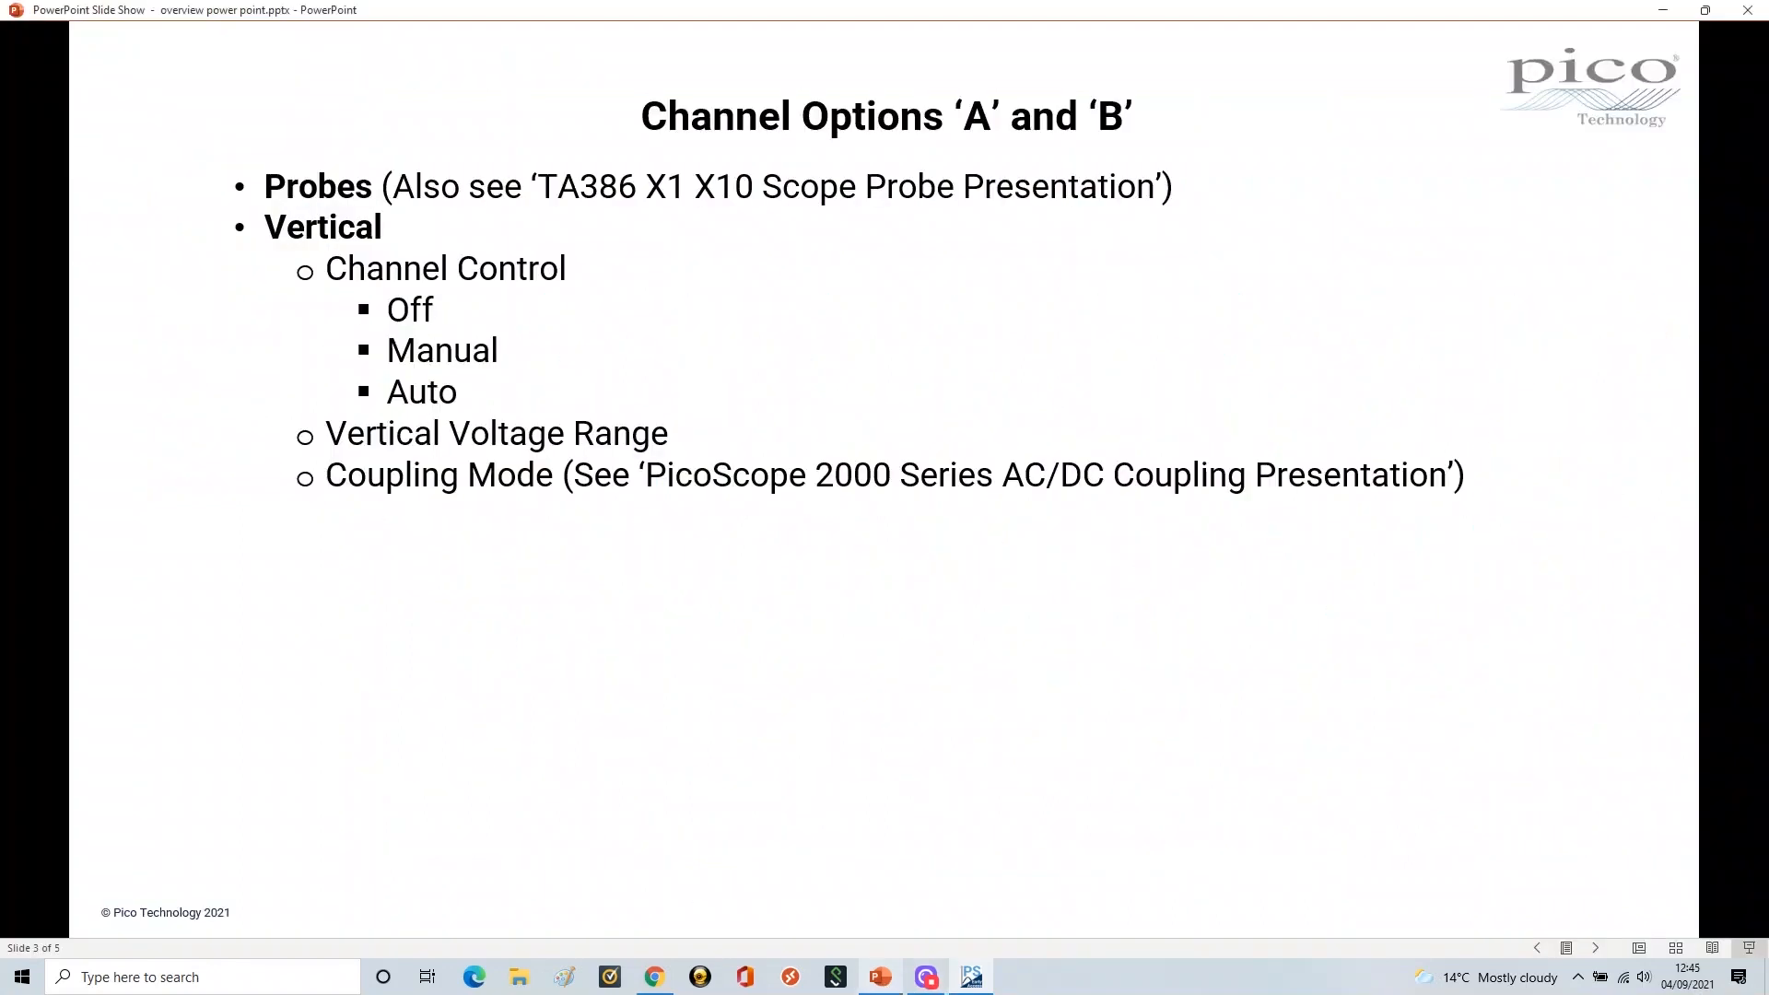
left_click(743, 640)
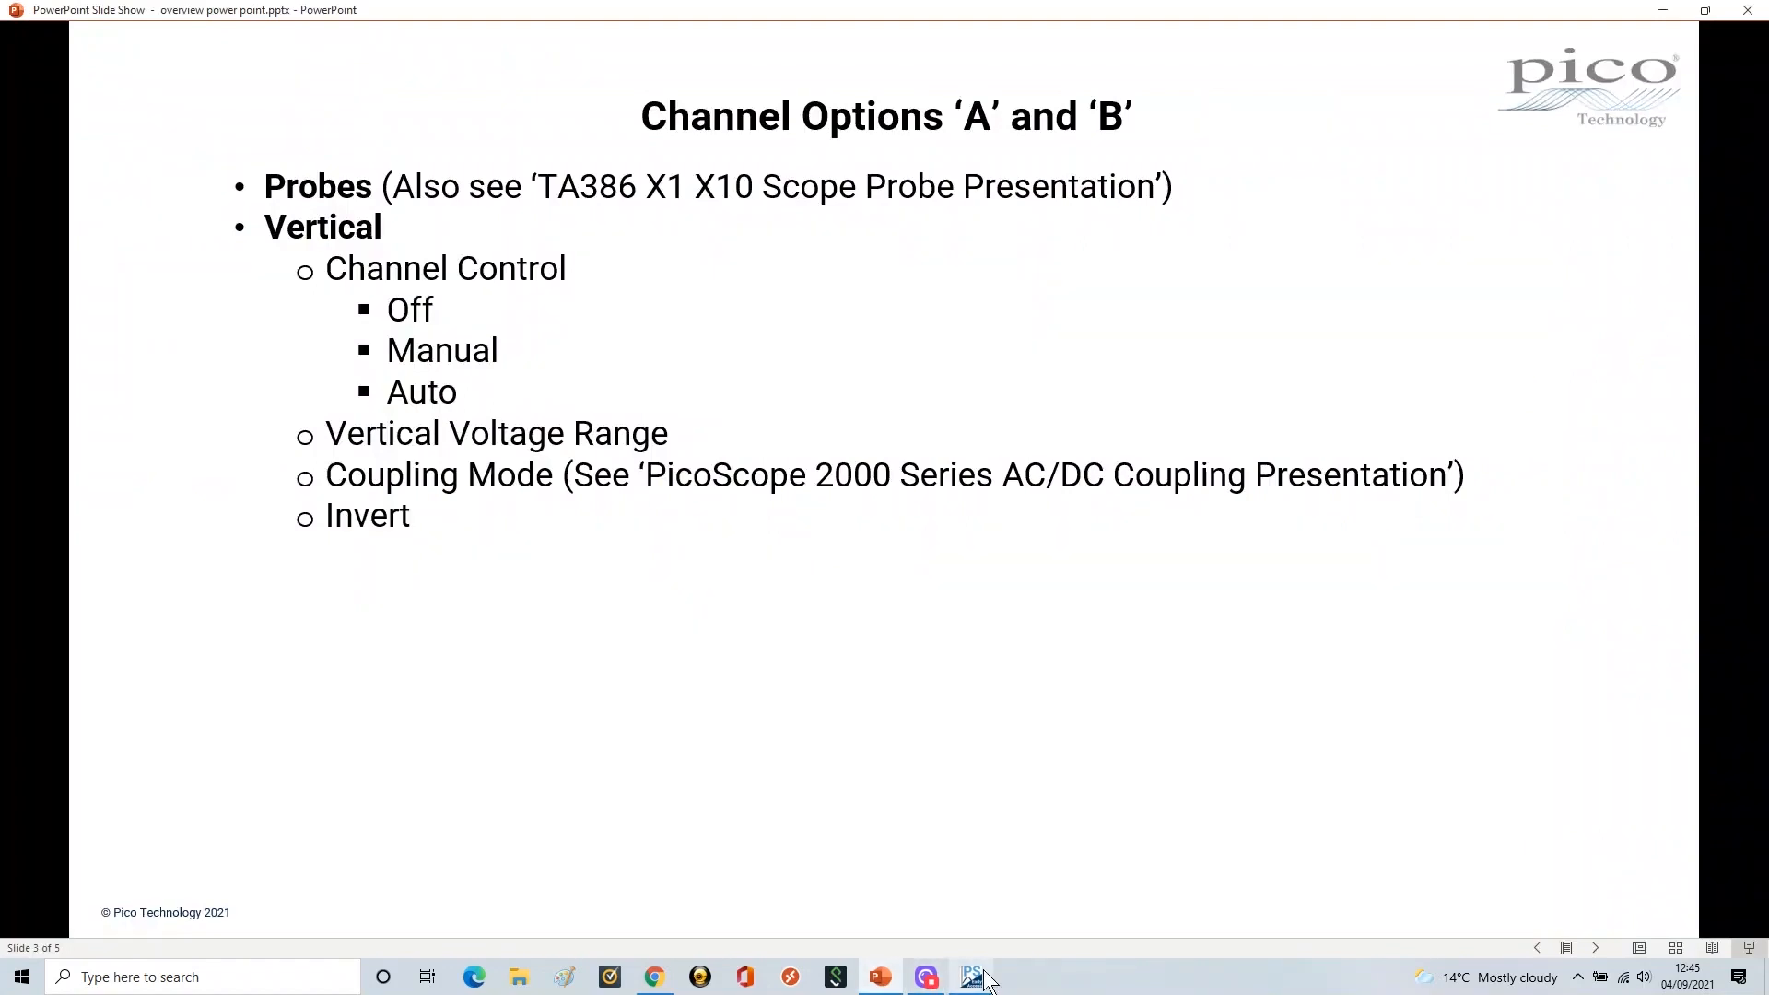
left_click(886, 983)
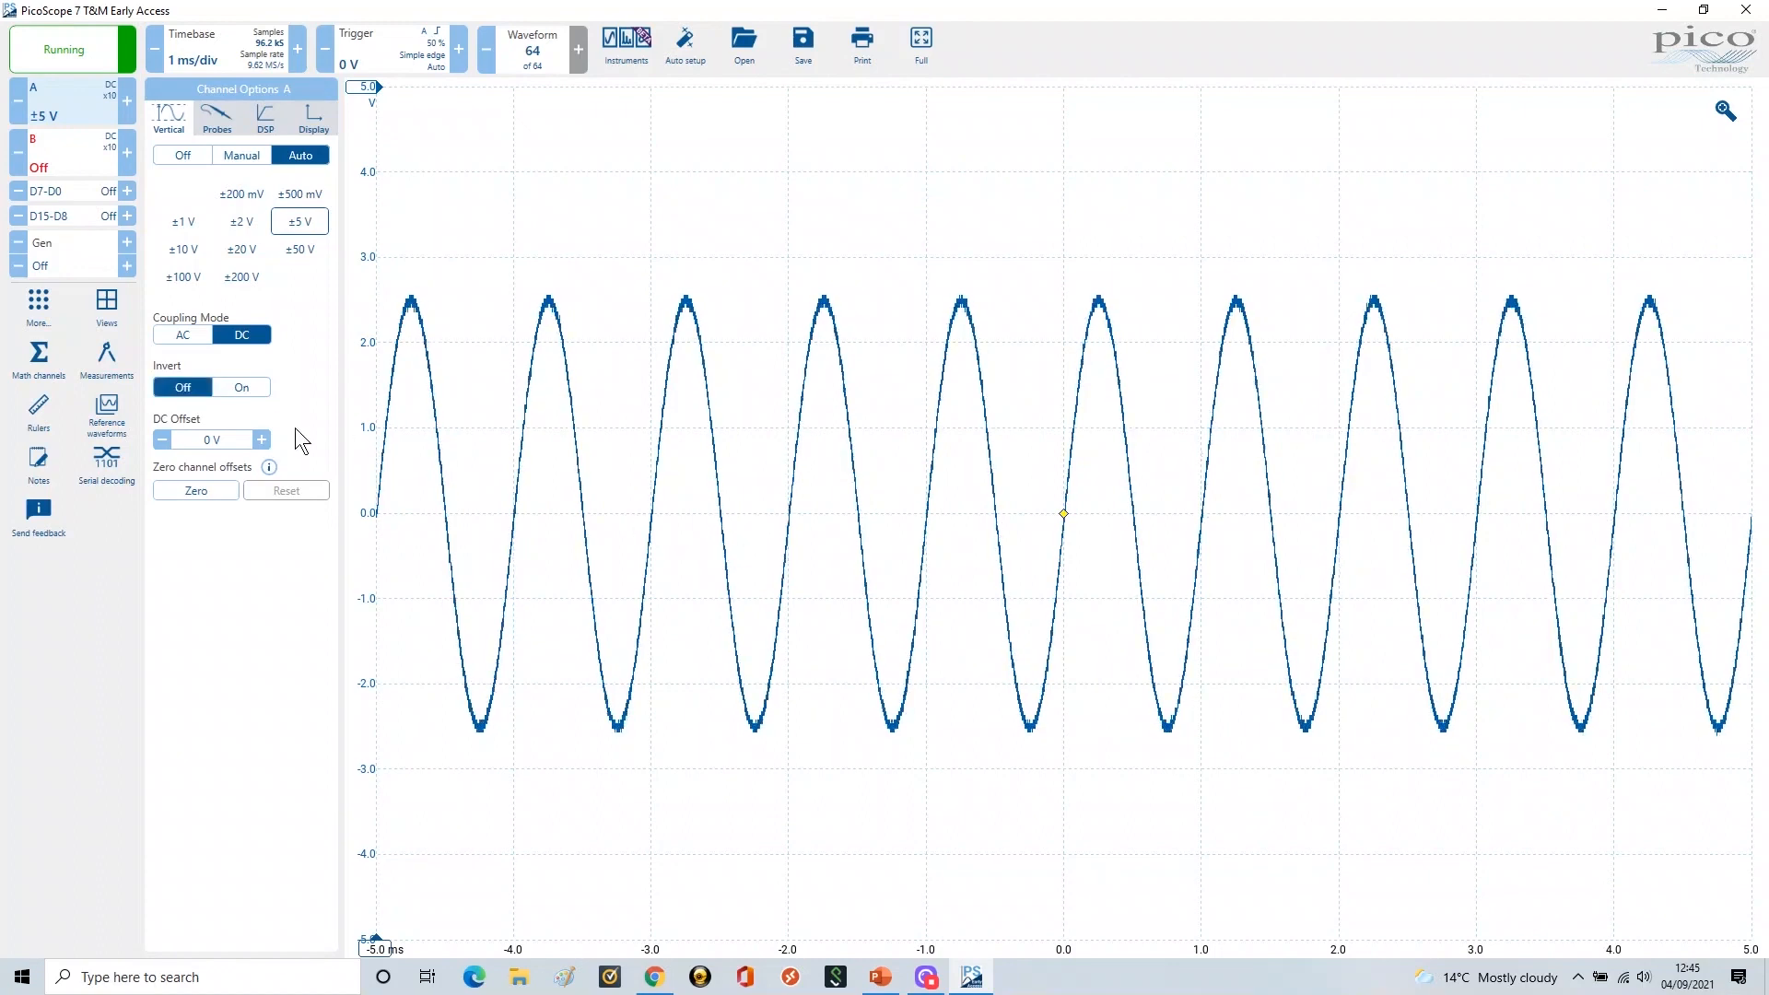
left_click(241, 387)
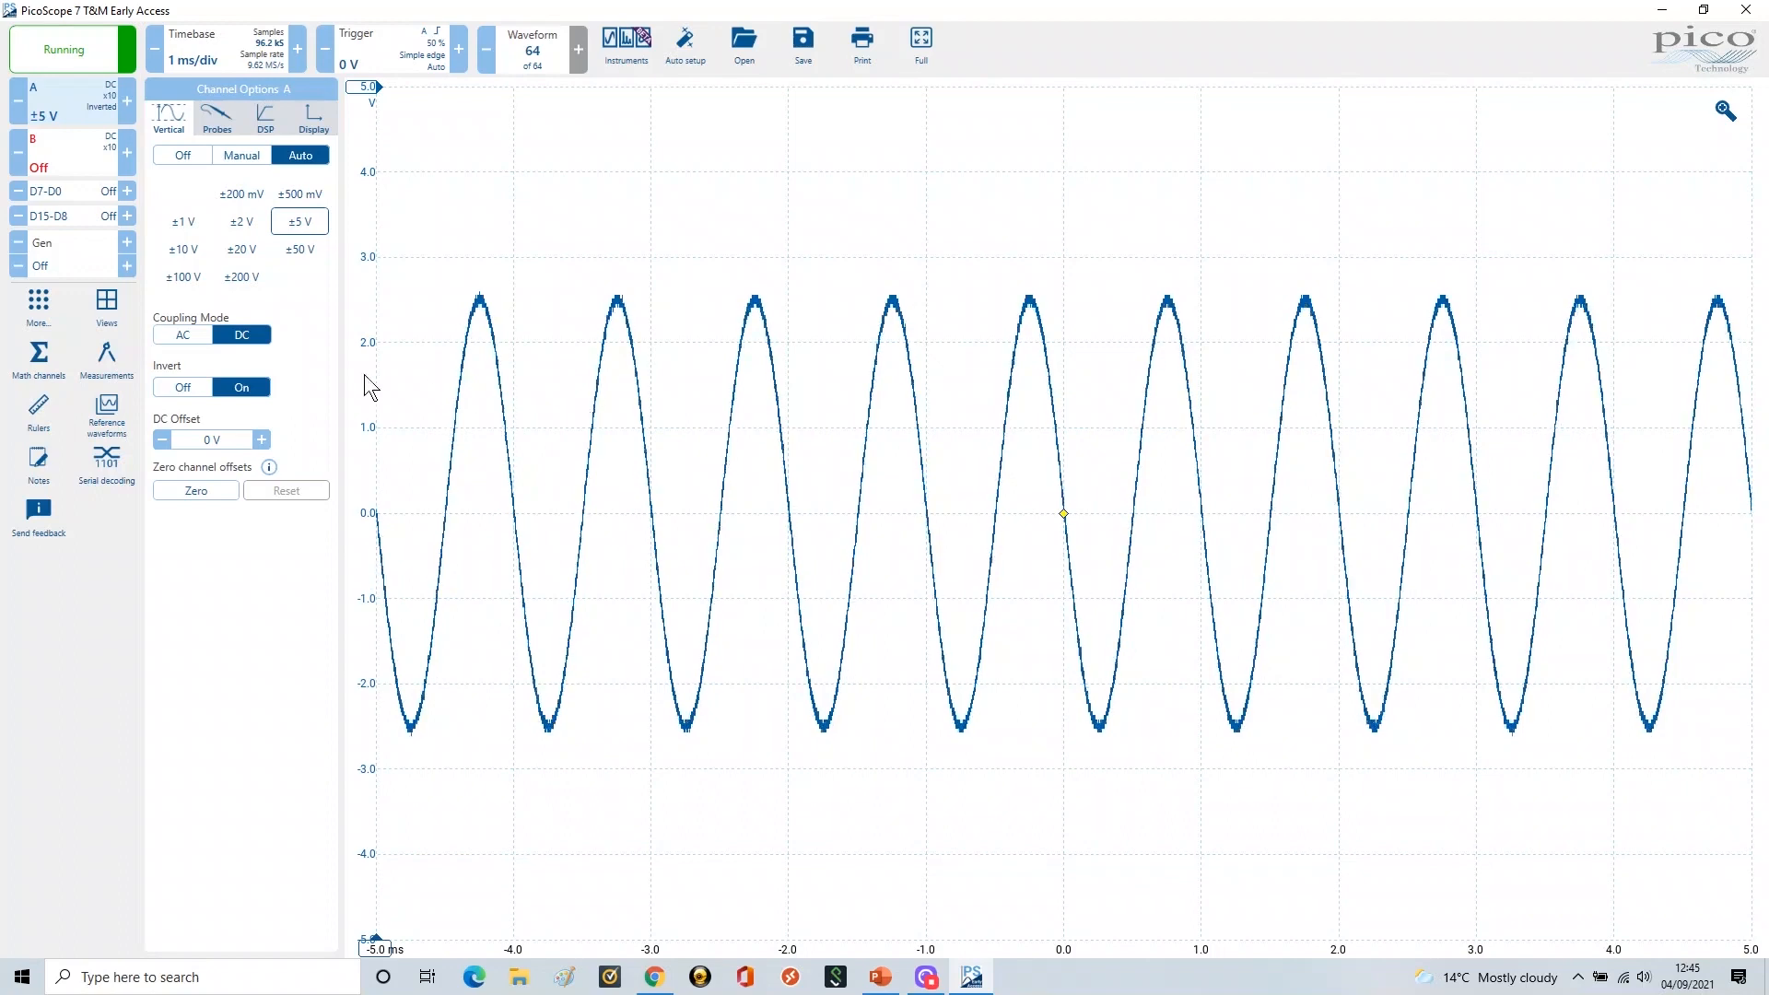
left_click(184, 390)
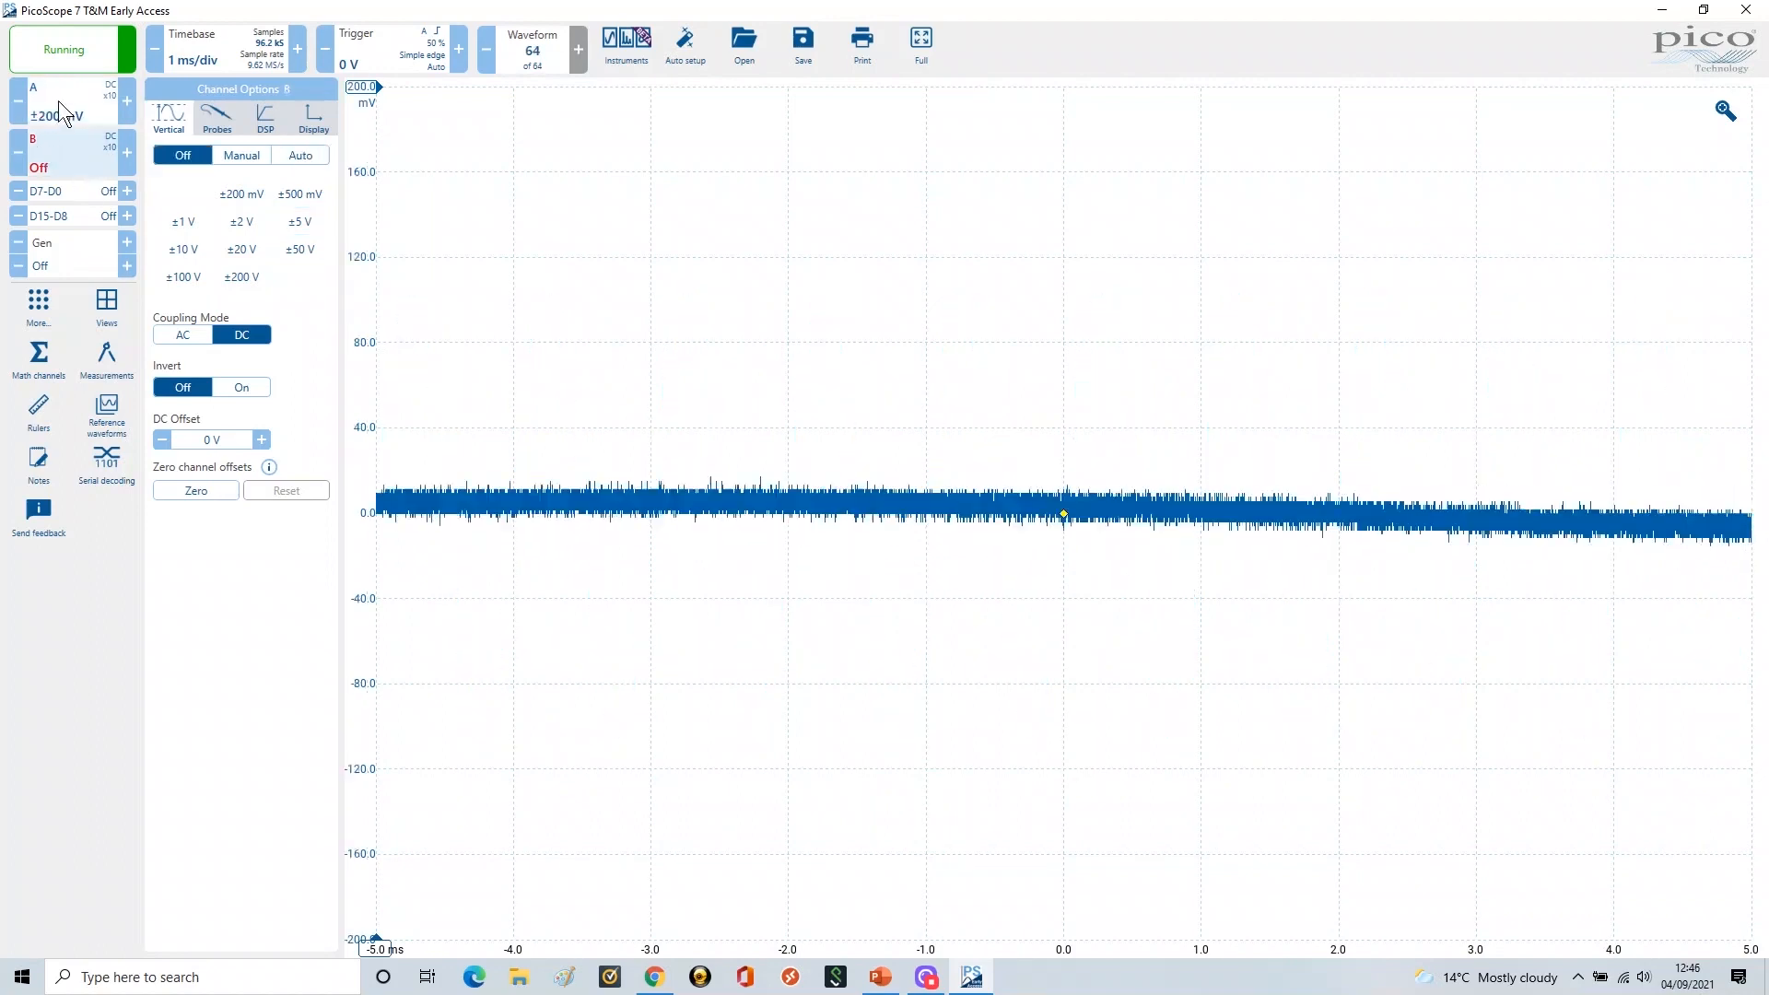
Turn channel A off and enable channel B, auto-ranging it to ±10 V
left_click(59, 102)
left_click(181, 156)
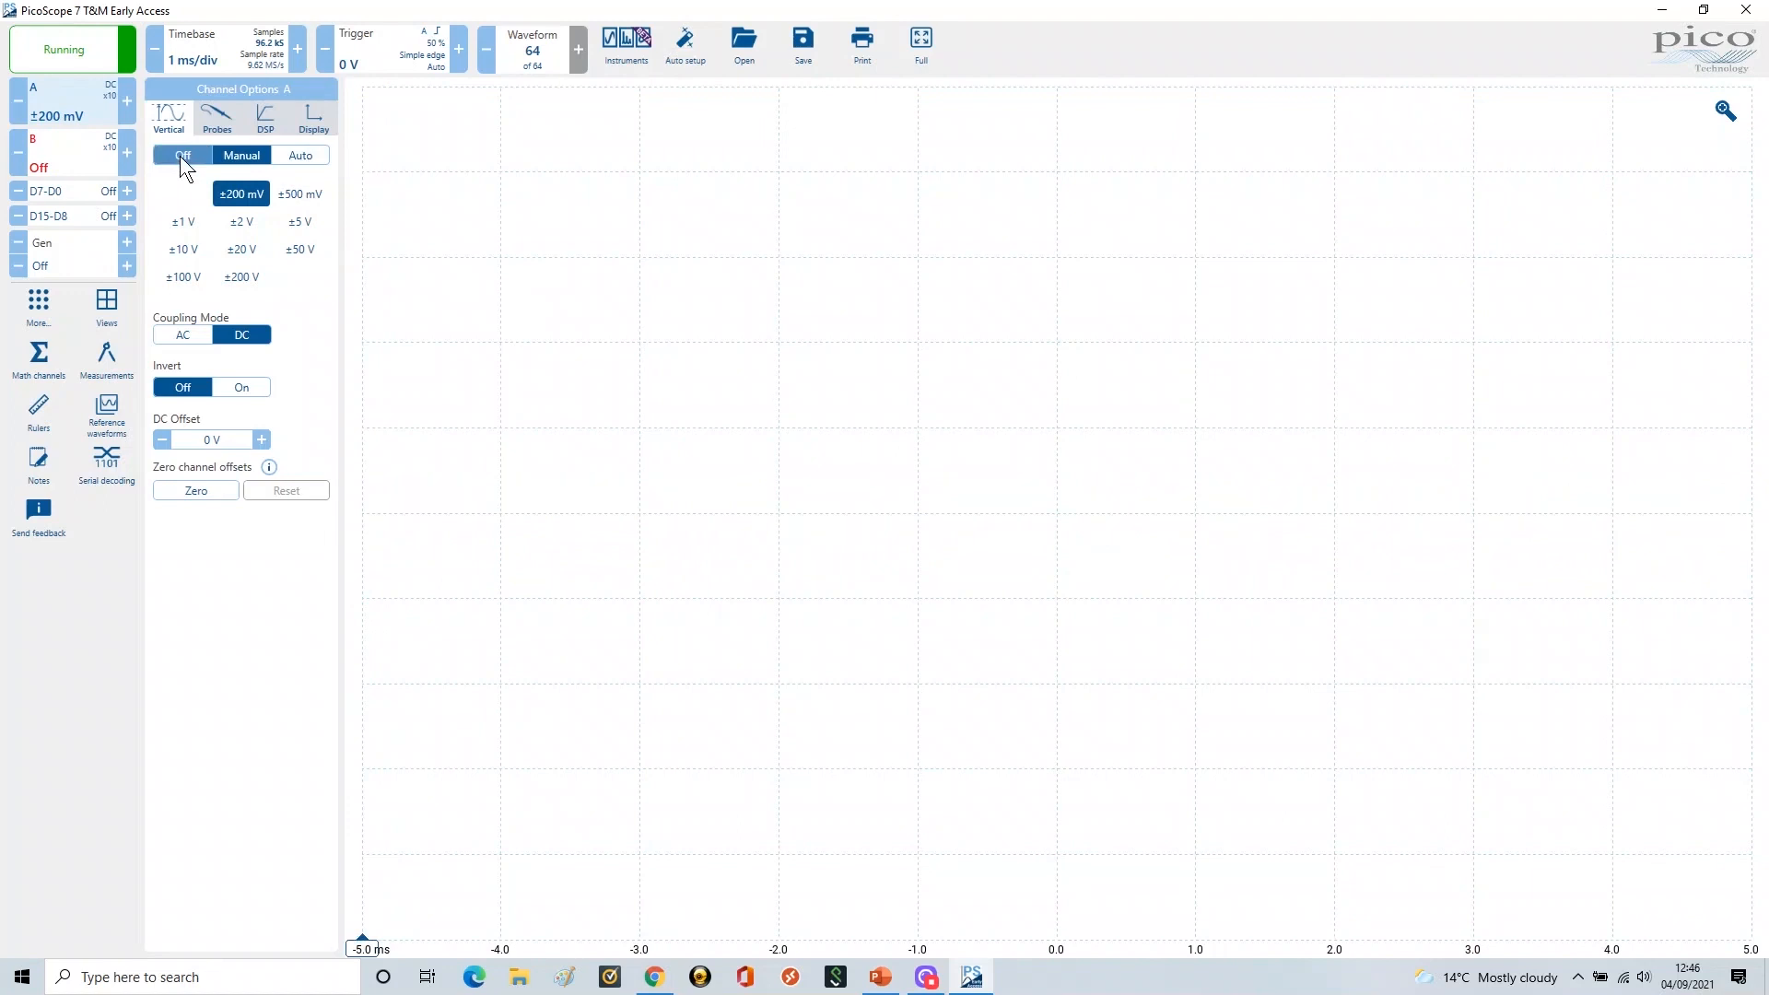
left_click(65, 158)
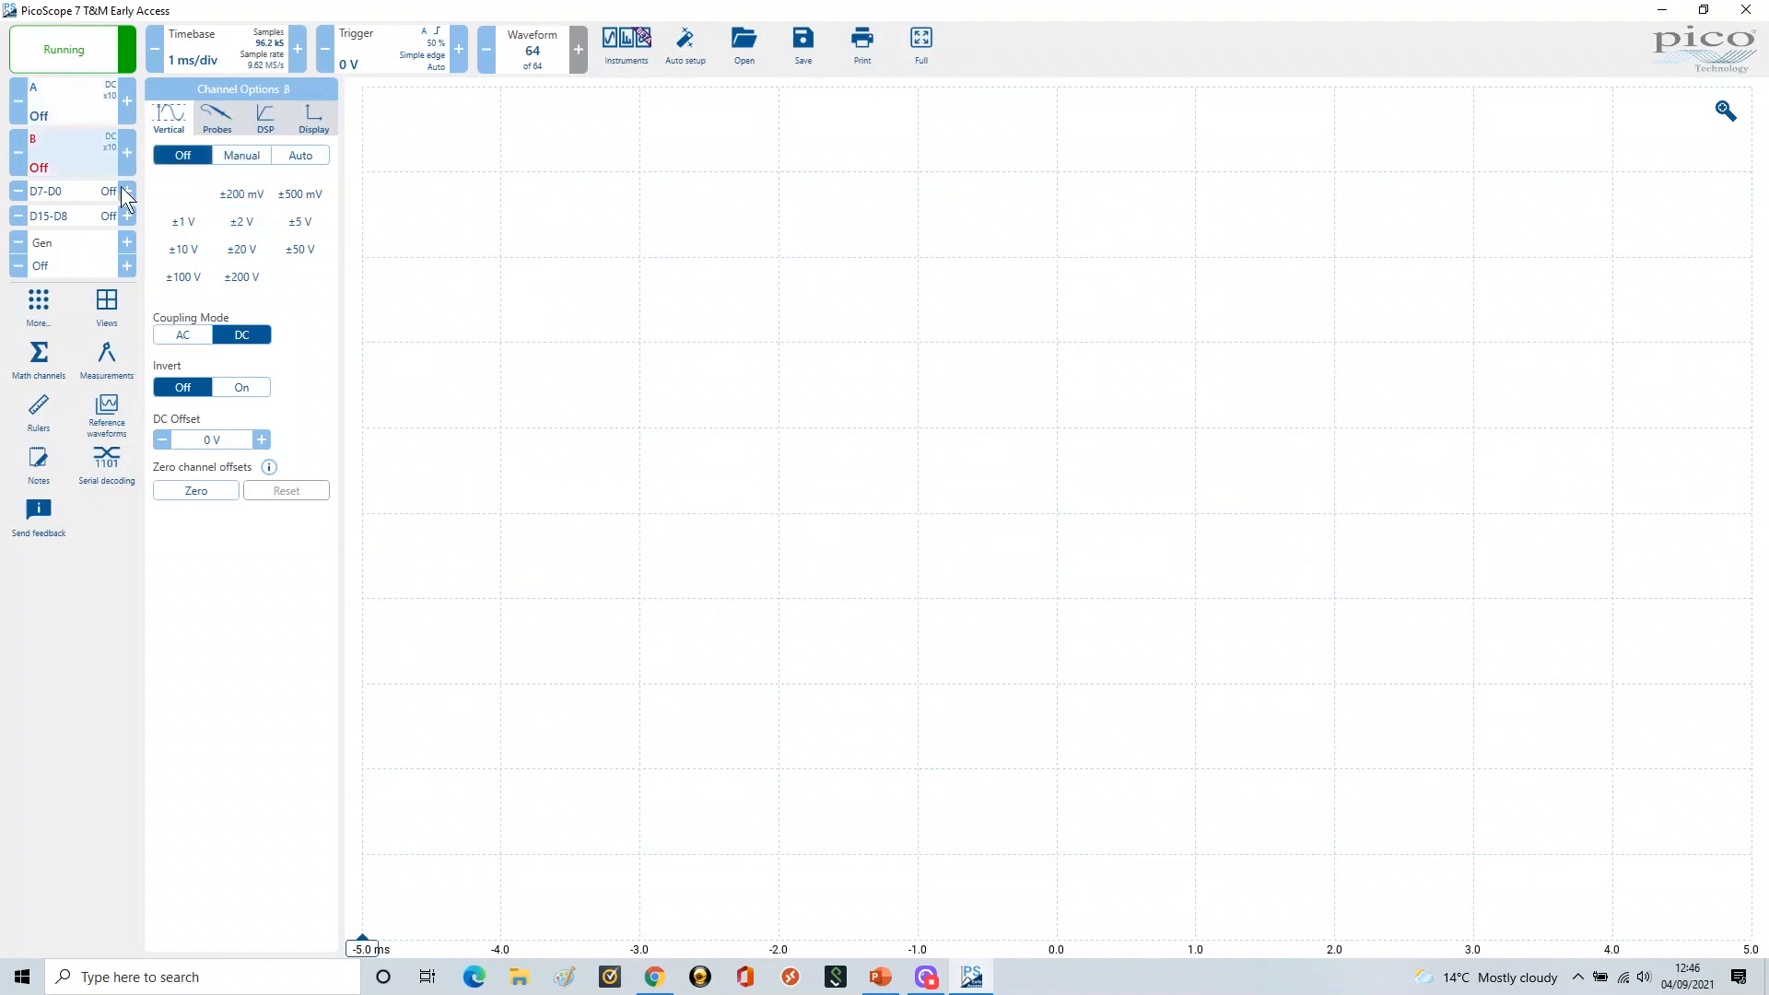
left_click(238, 153)
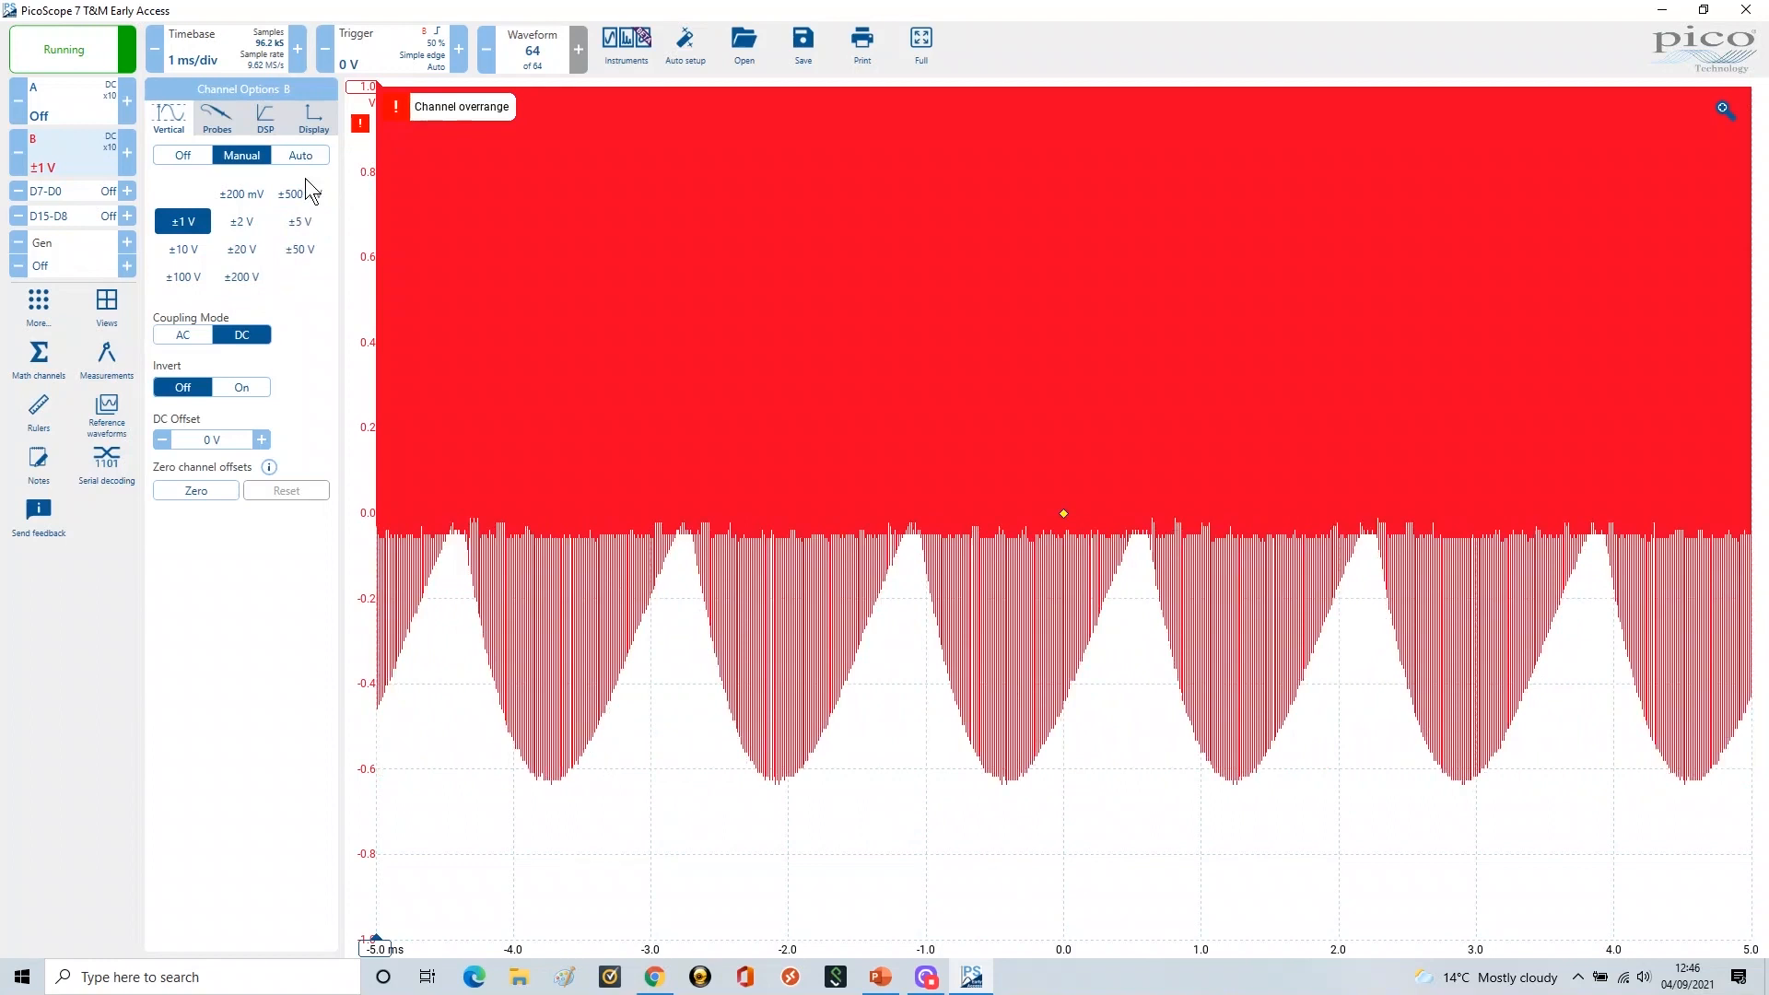
left_click(305, 156)
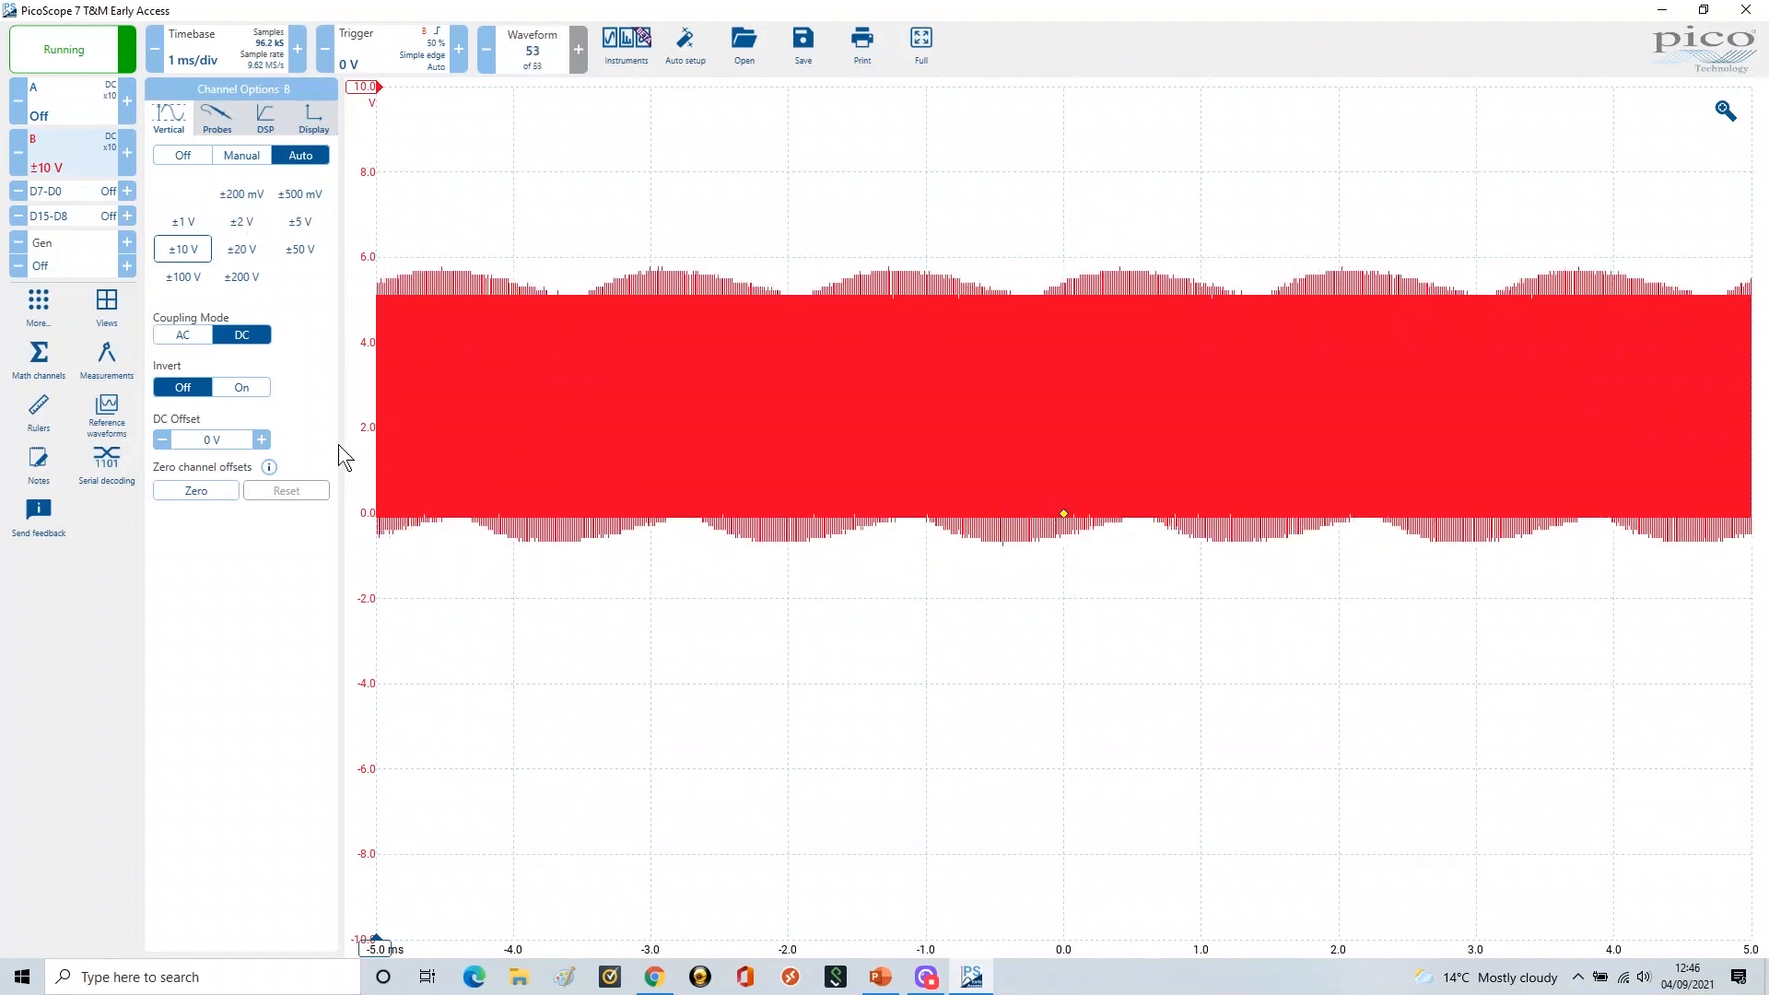
Set the timebase to 1 µs/div
left_click(196, 58)
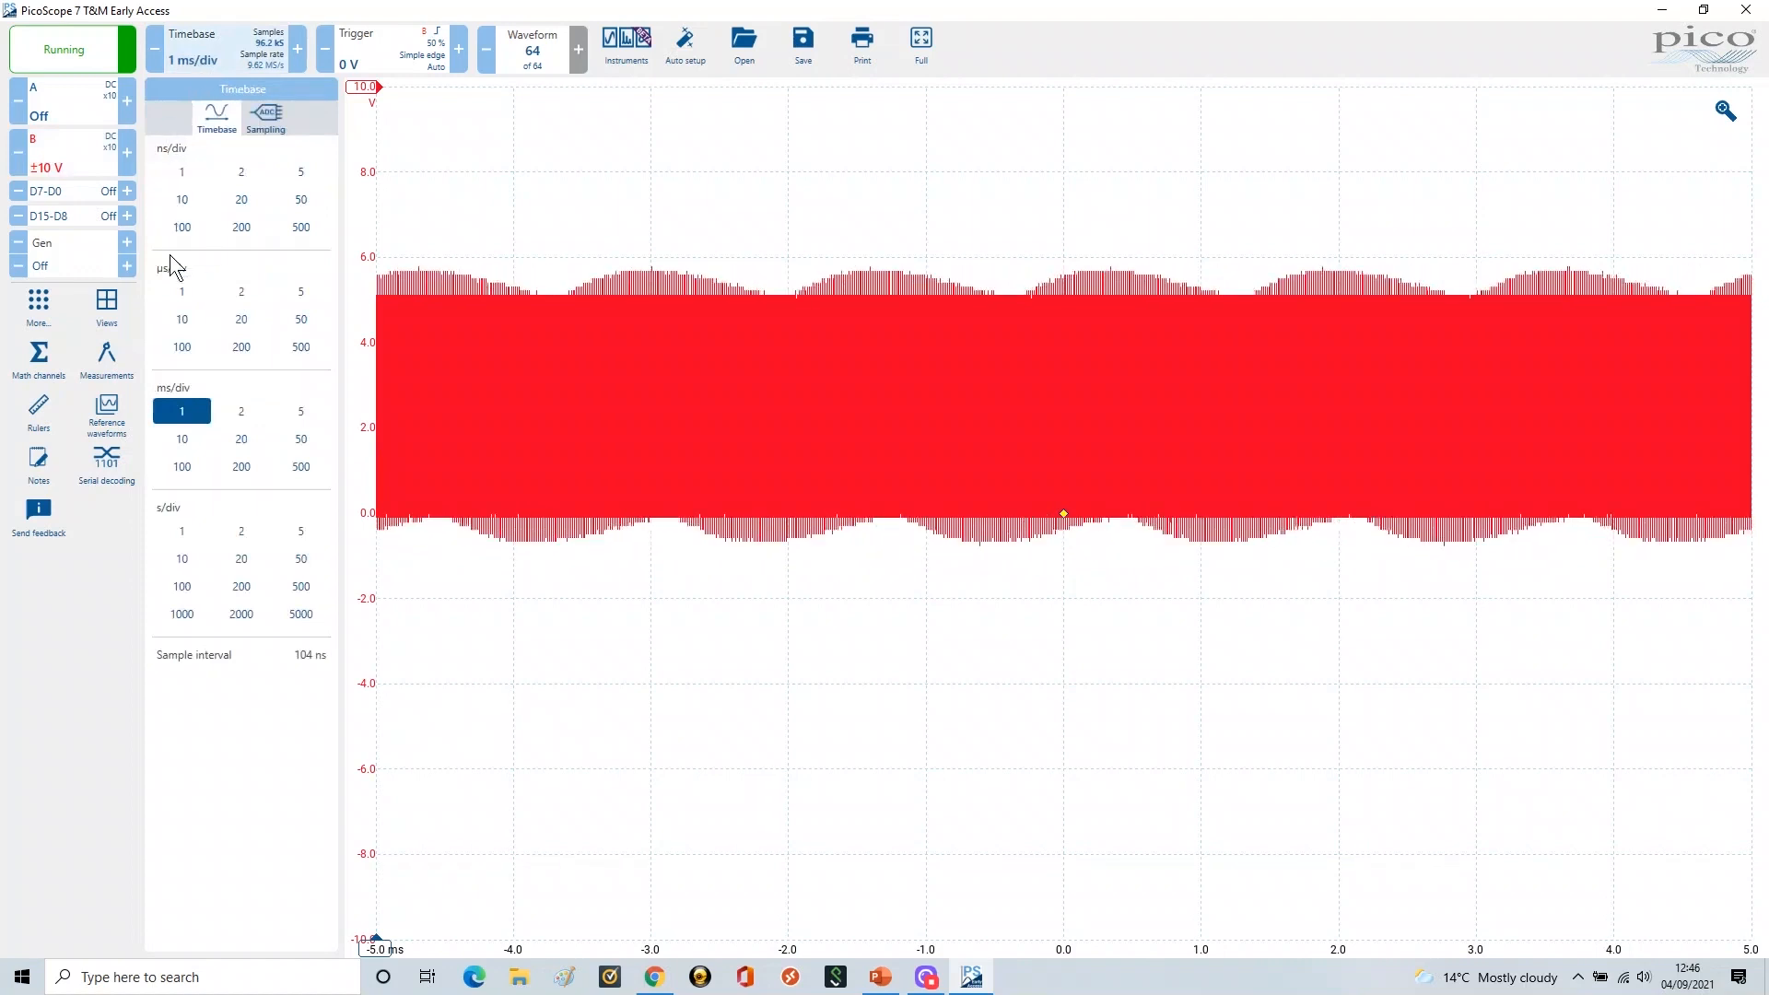
left_click(189, 295)
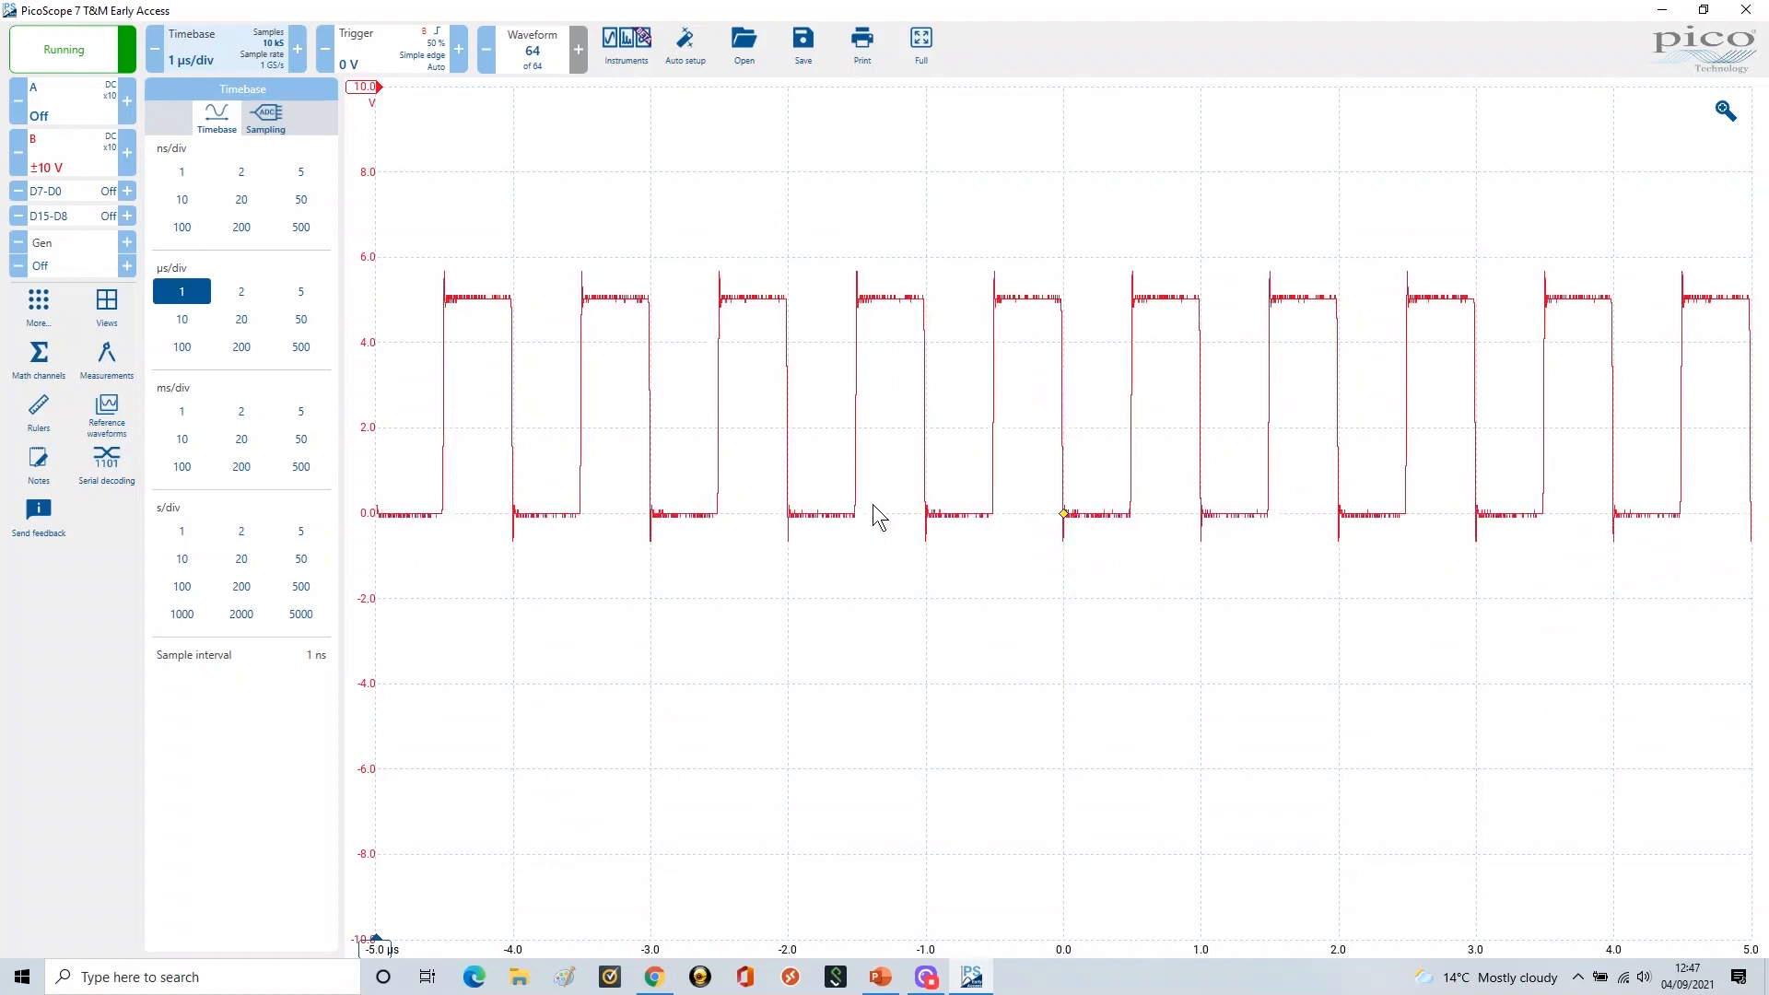
Turn channel B's Invert on, then back off to leave the square wave upright
left_click(69, 148)
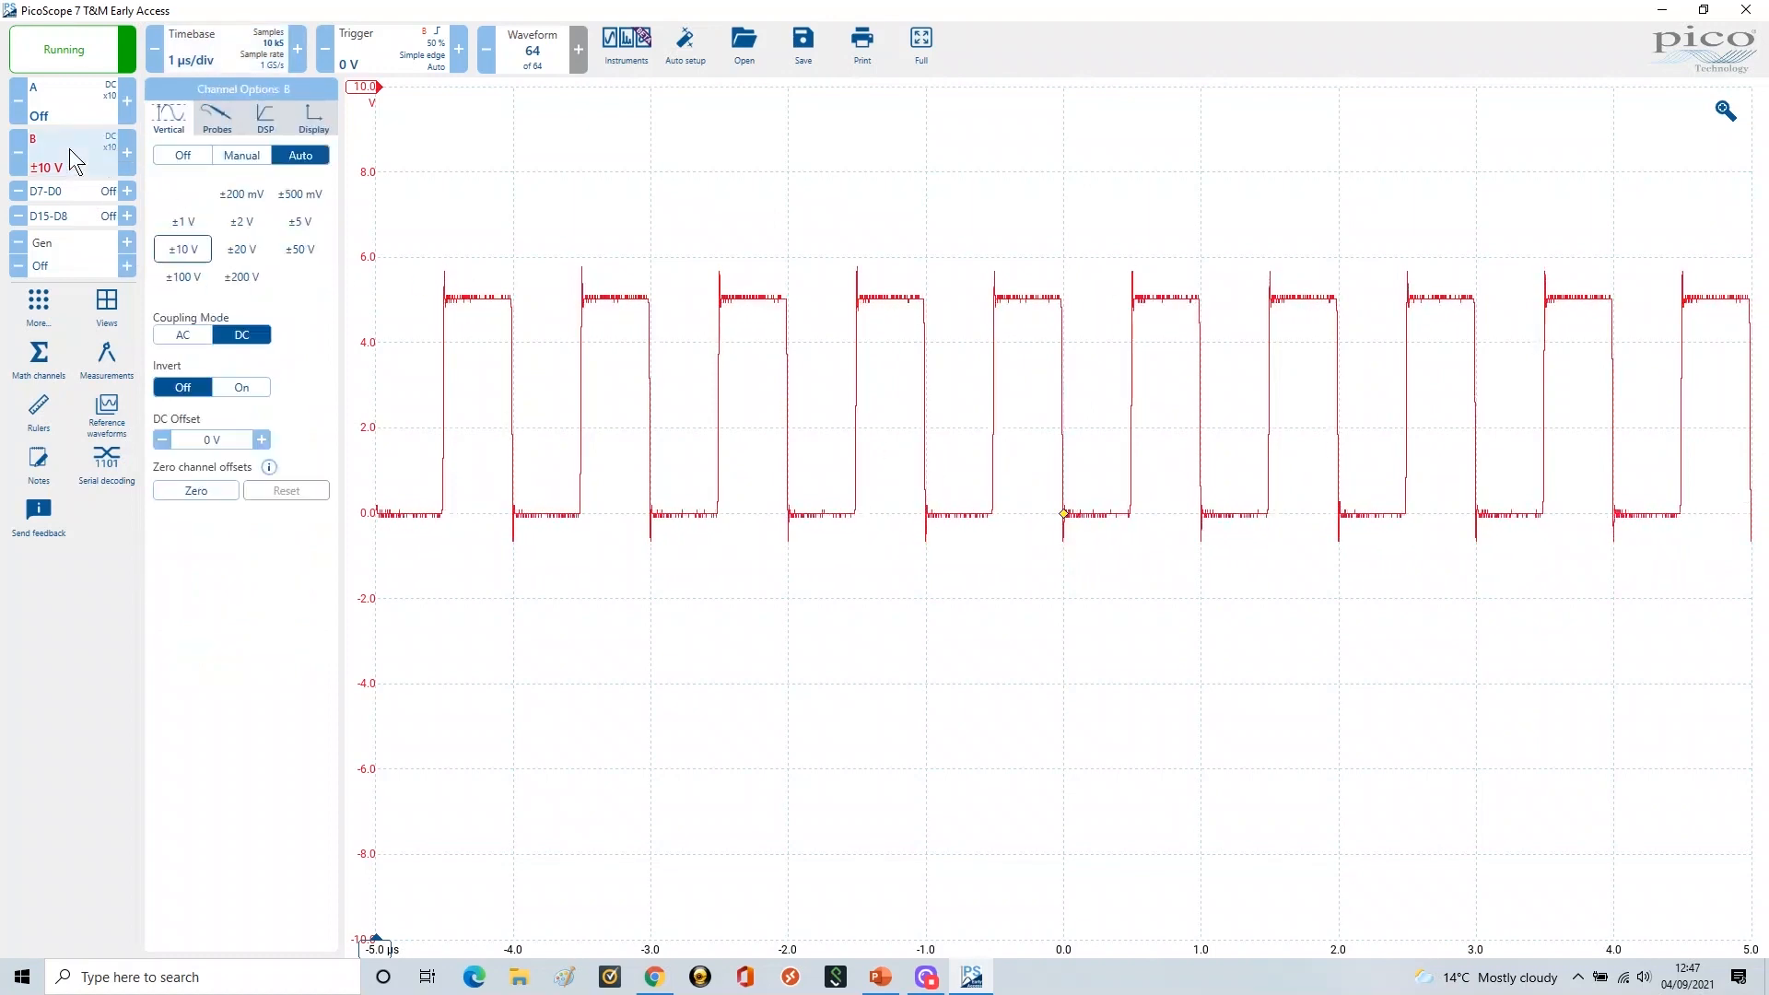
left_click(241, 389)
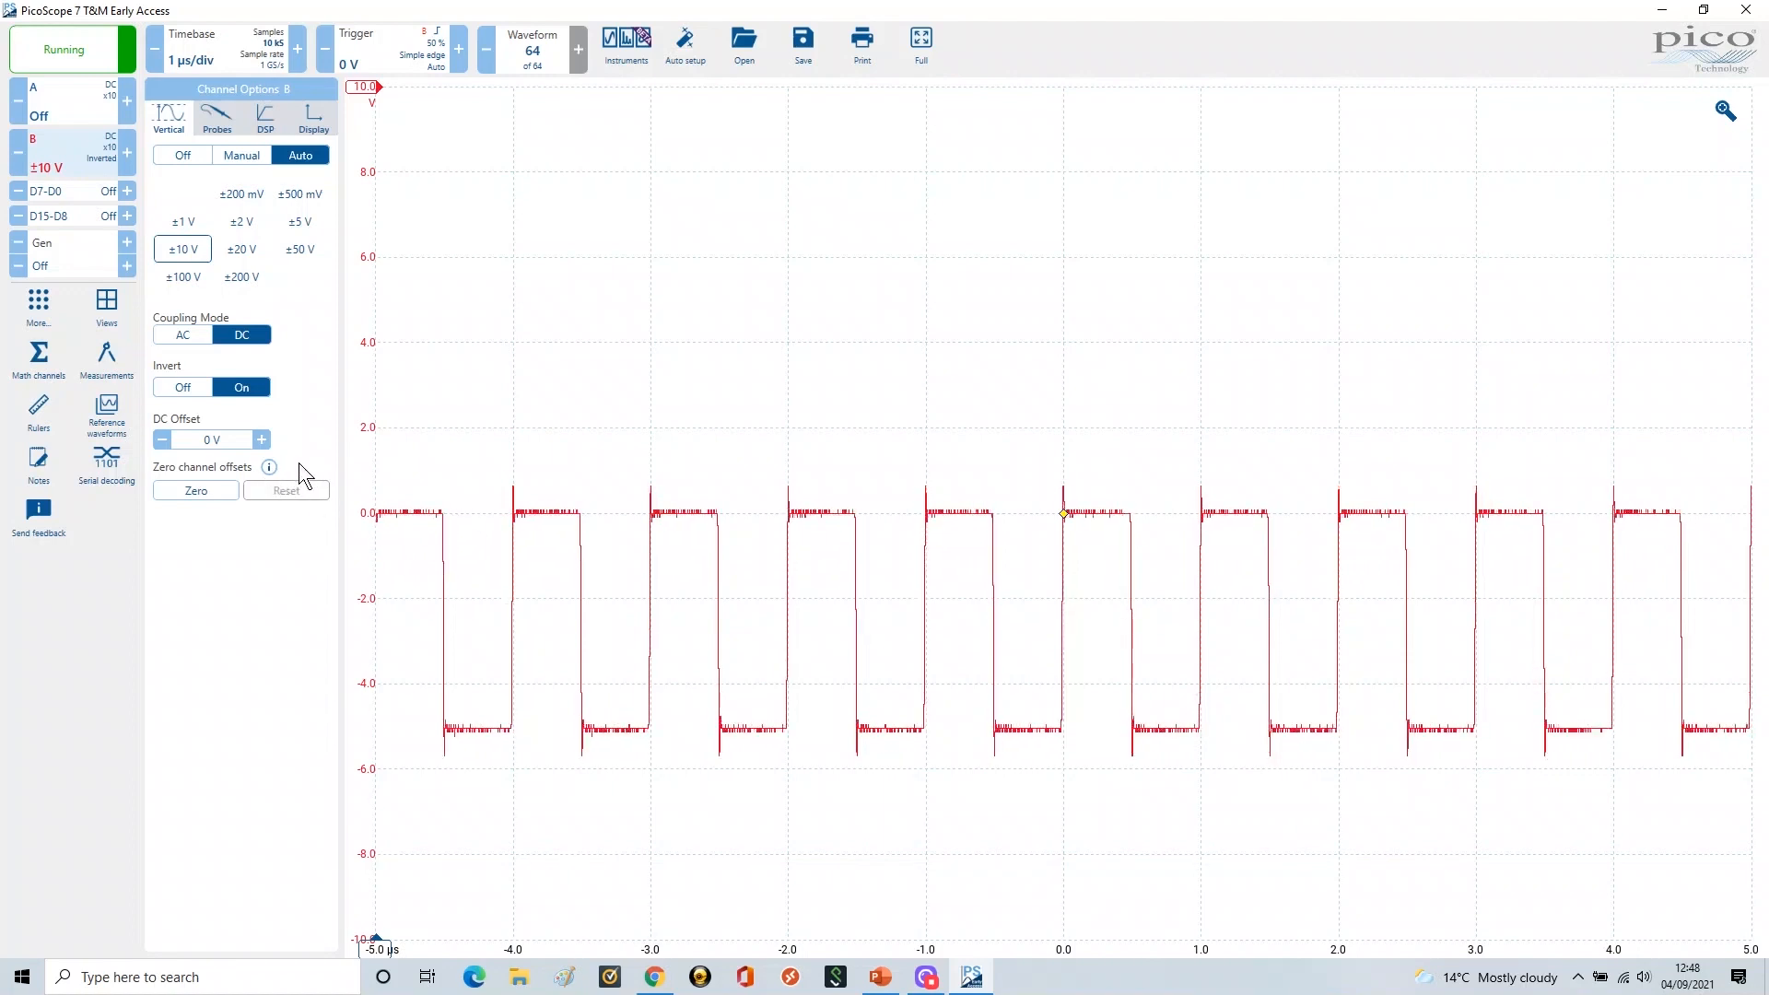
left_click(185, 389)
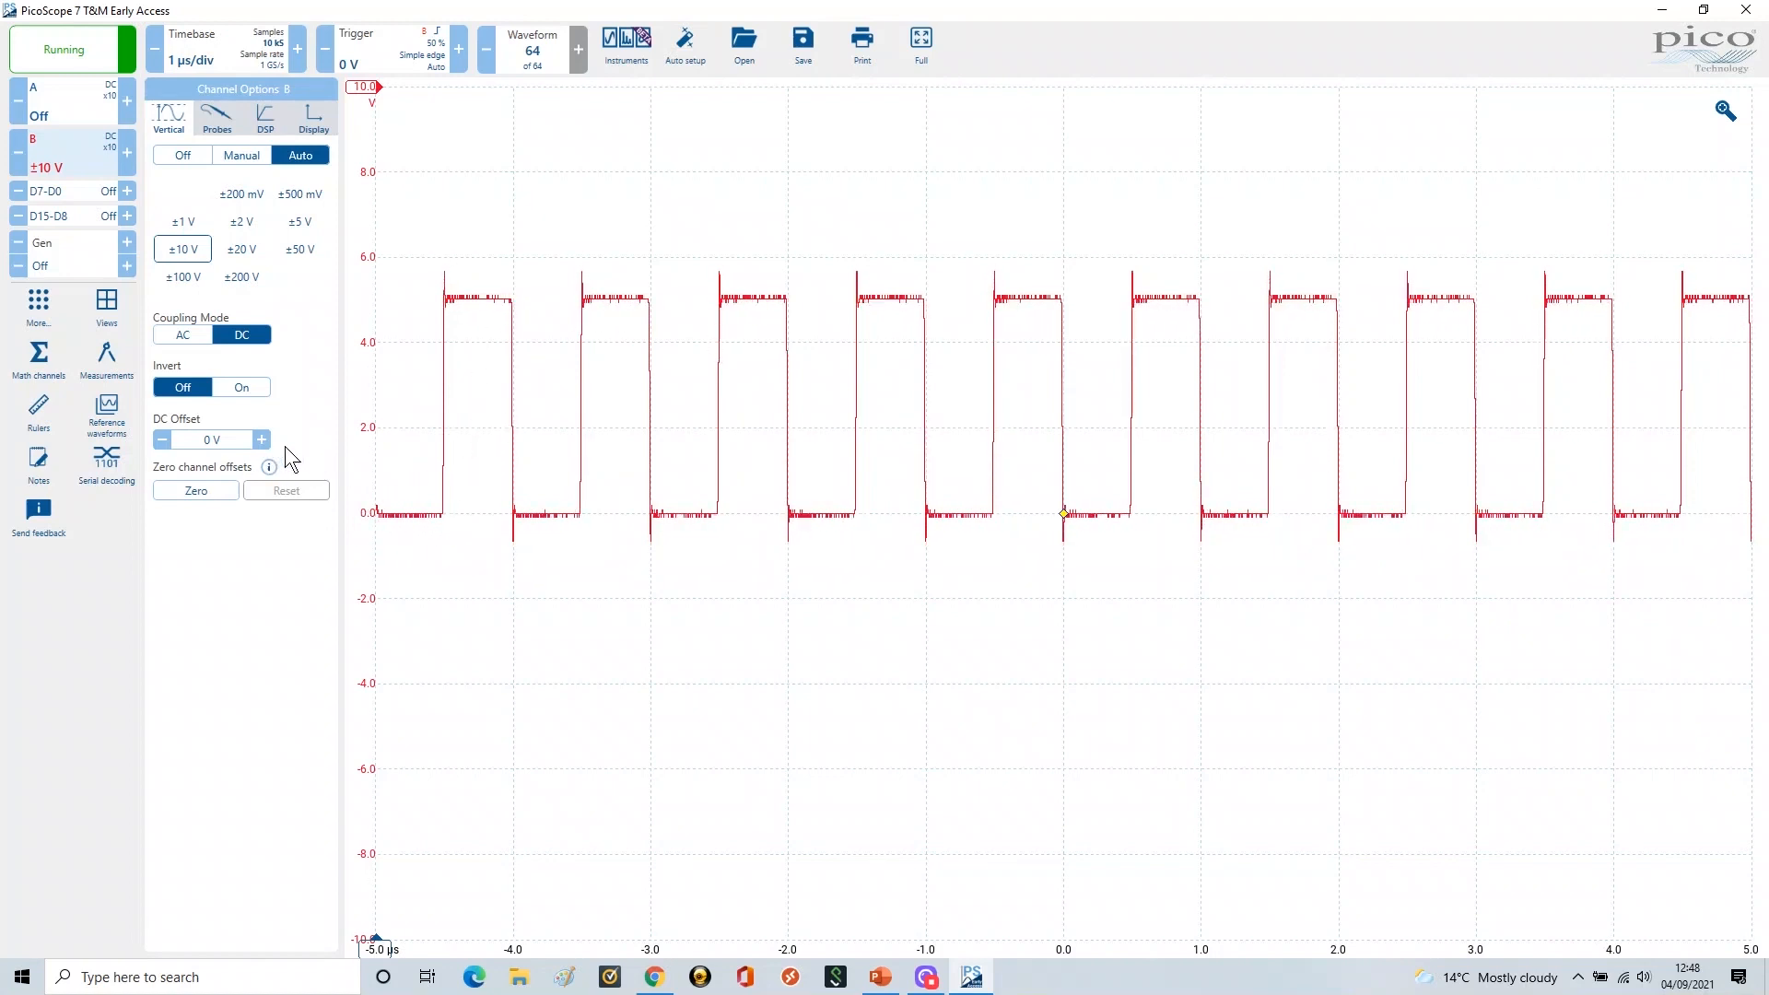
Give channel B a 1 V DC offset so the square wave spans about 1–6 V
left_click(206, 444)
scroll(218, 447, "up", 1)
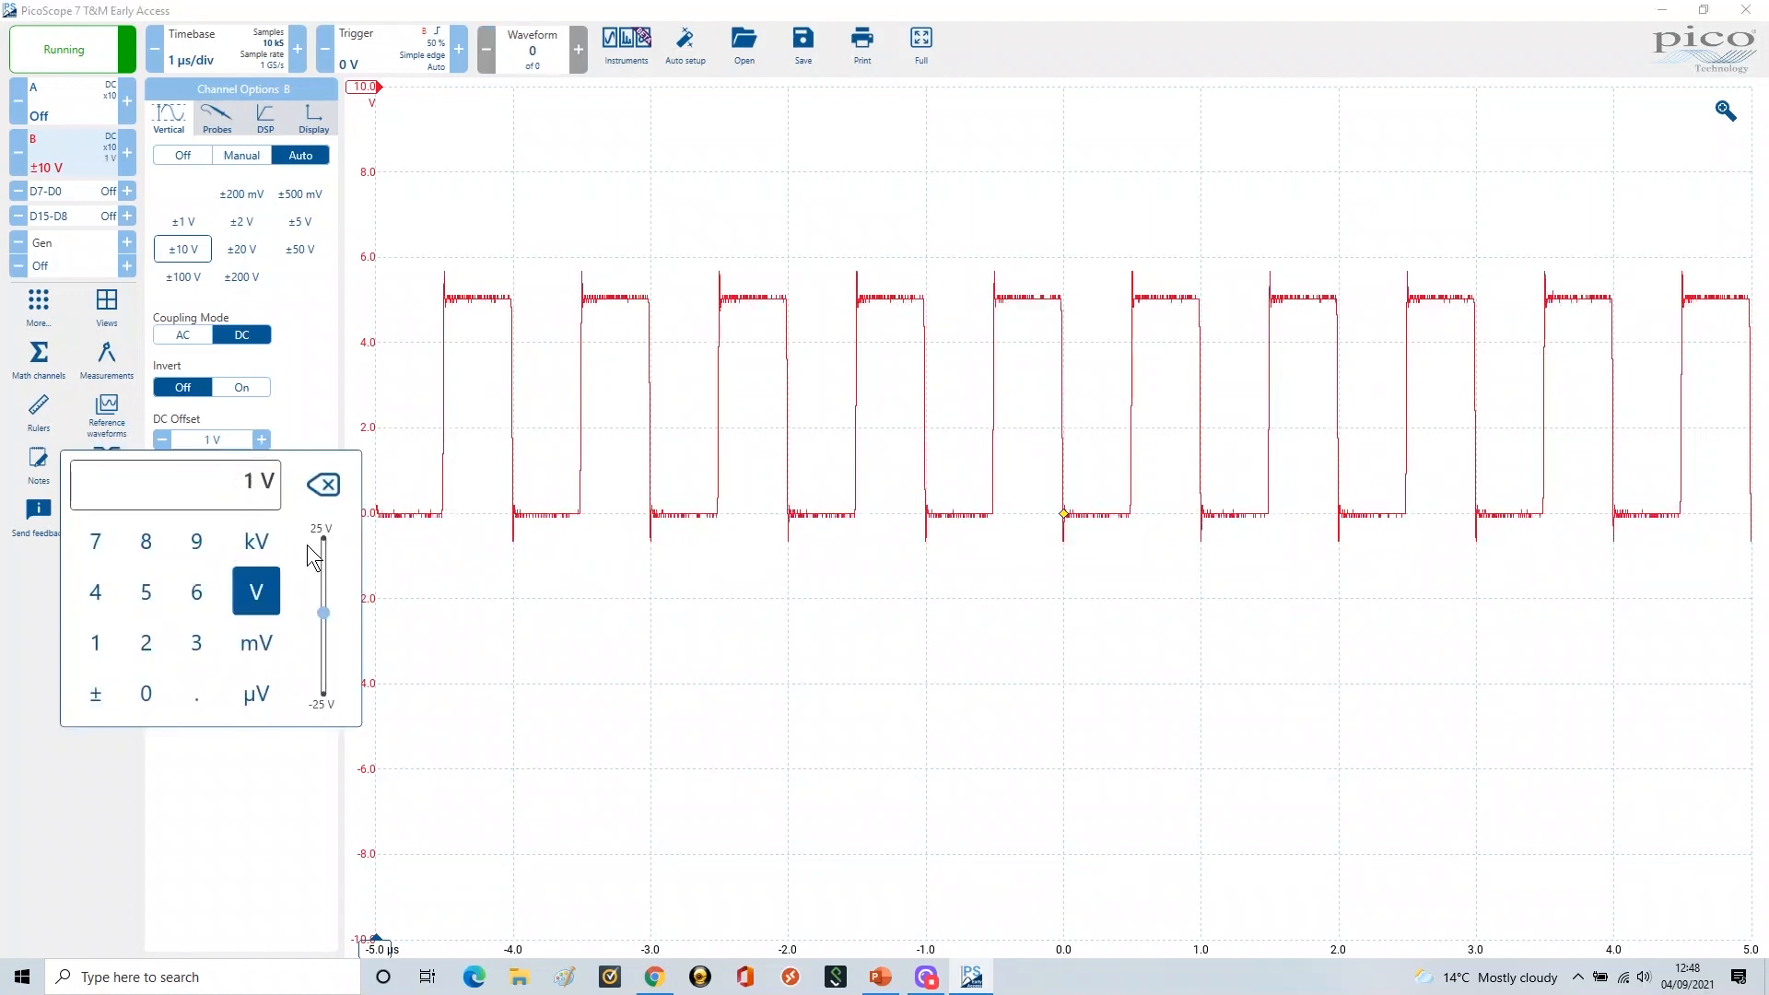
left_click(452, 628)
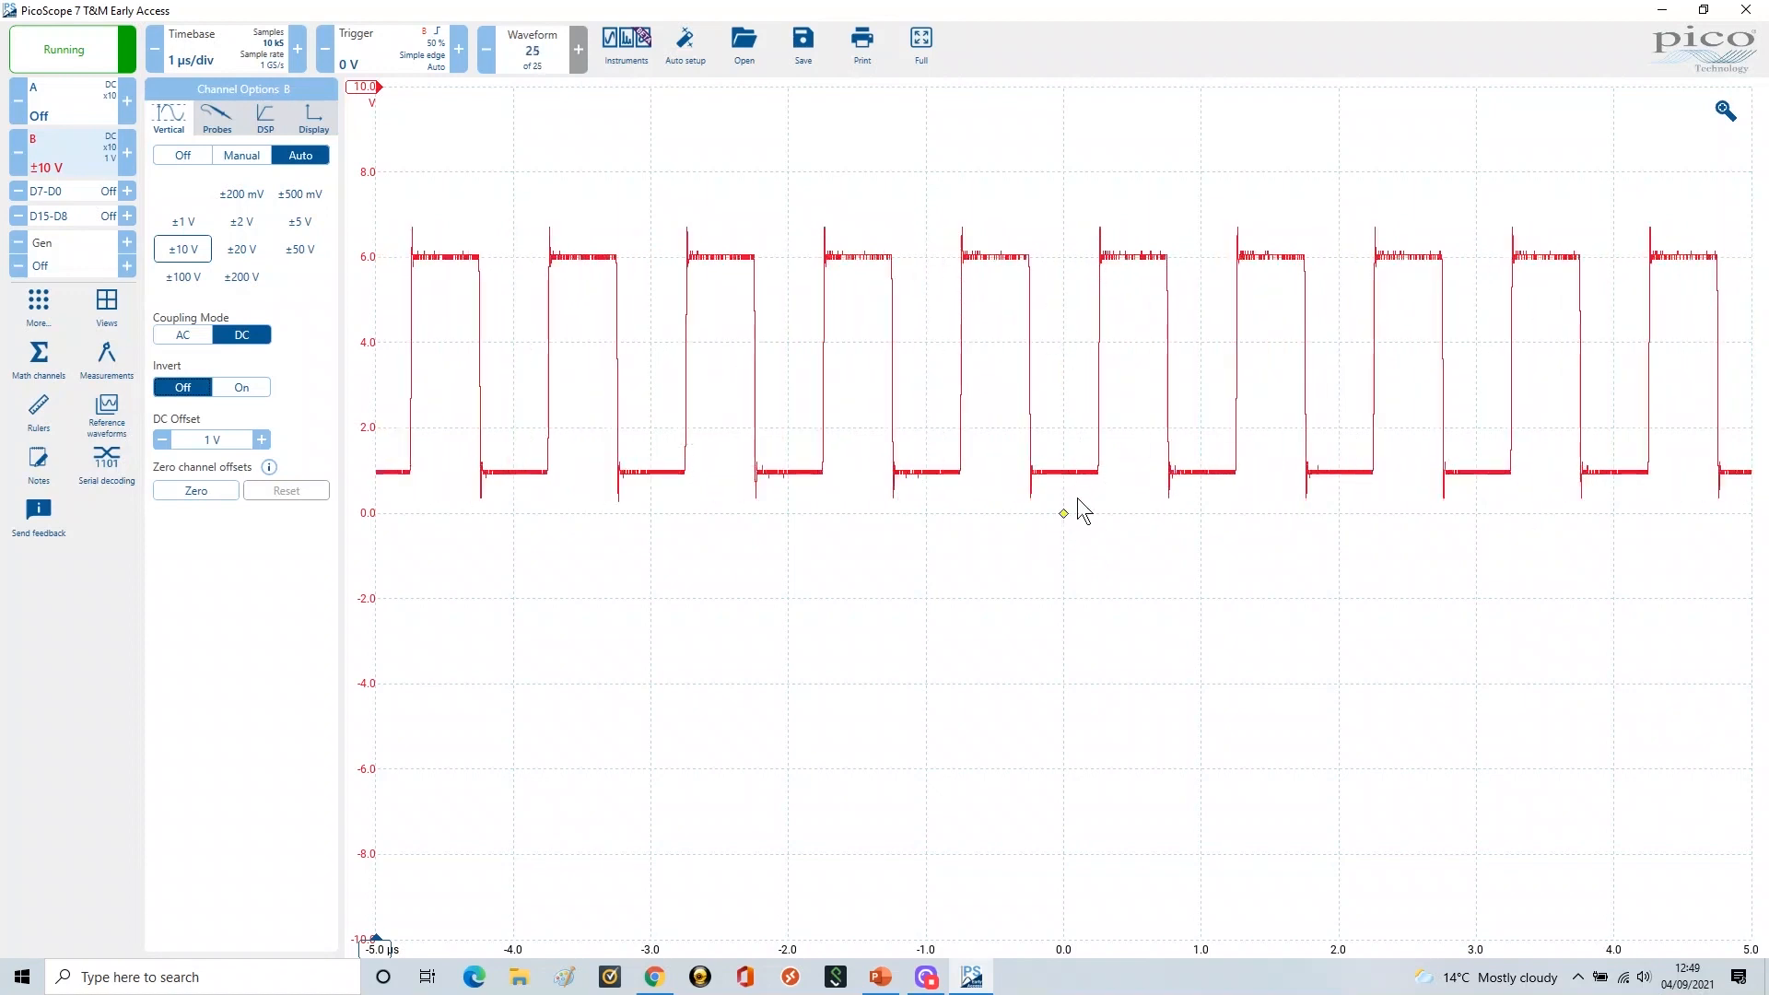
Raise the trigger level to 3.4 V and nudge channel B's vertical axis slightly upward
left_click_drag(1067, 482, 1065, 369)
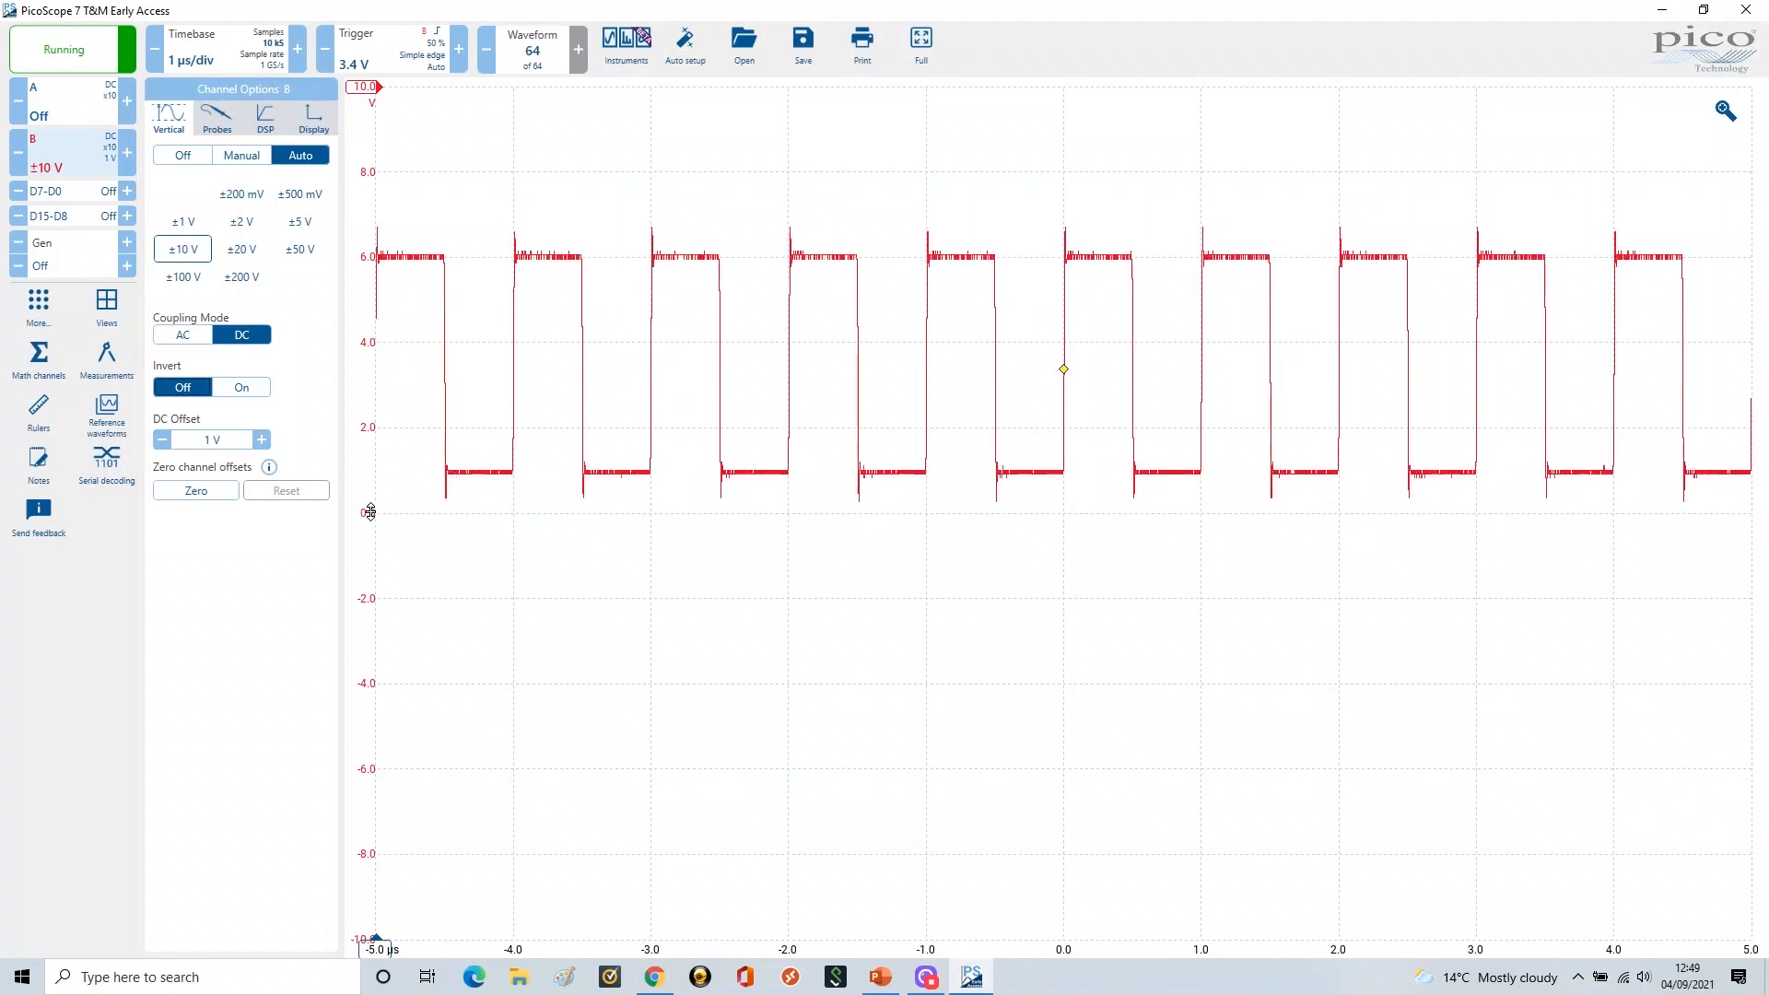
left_click_drag(370, 512, 368, 427)
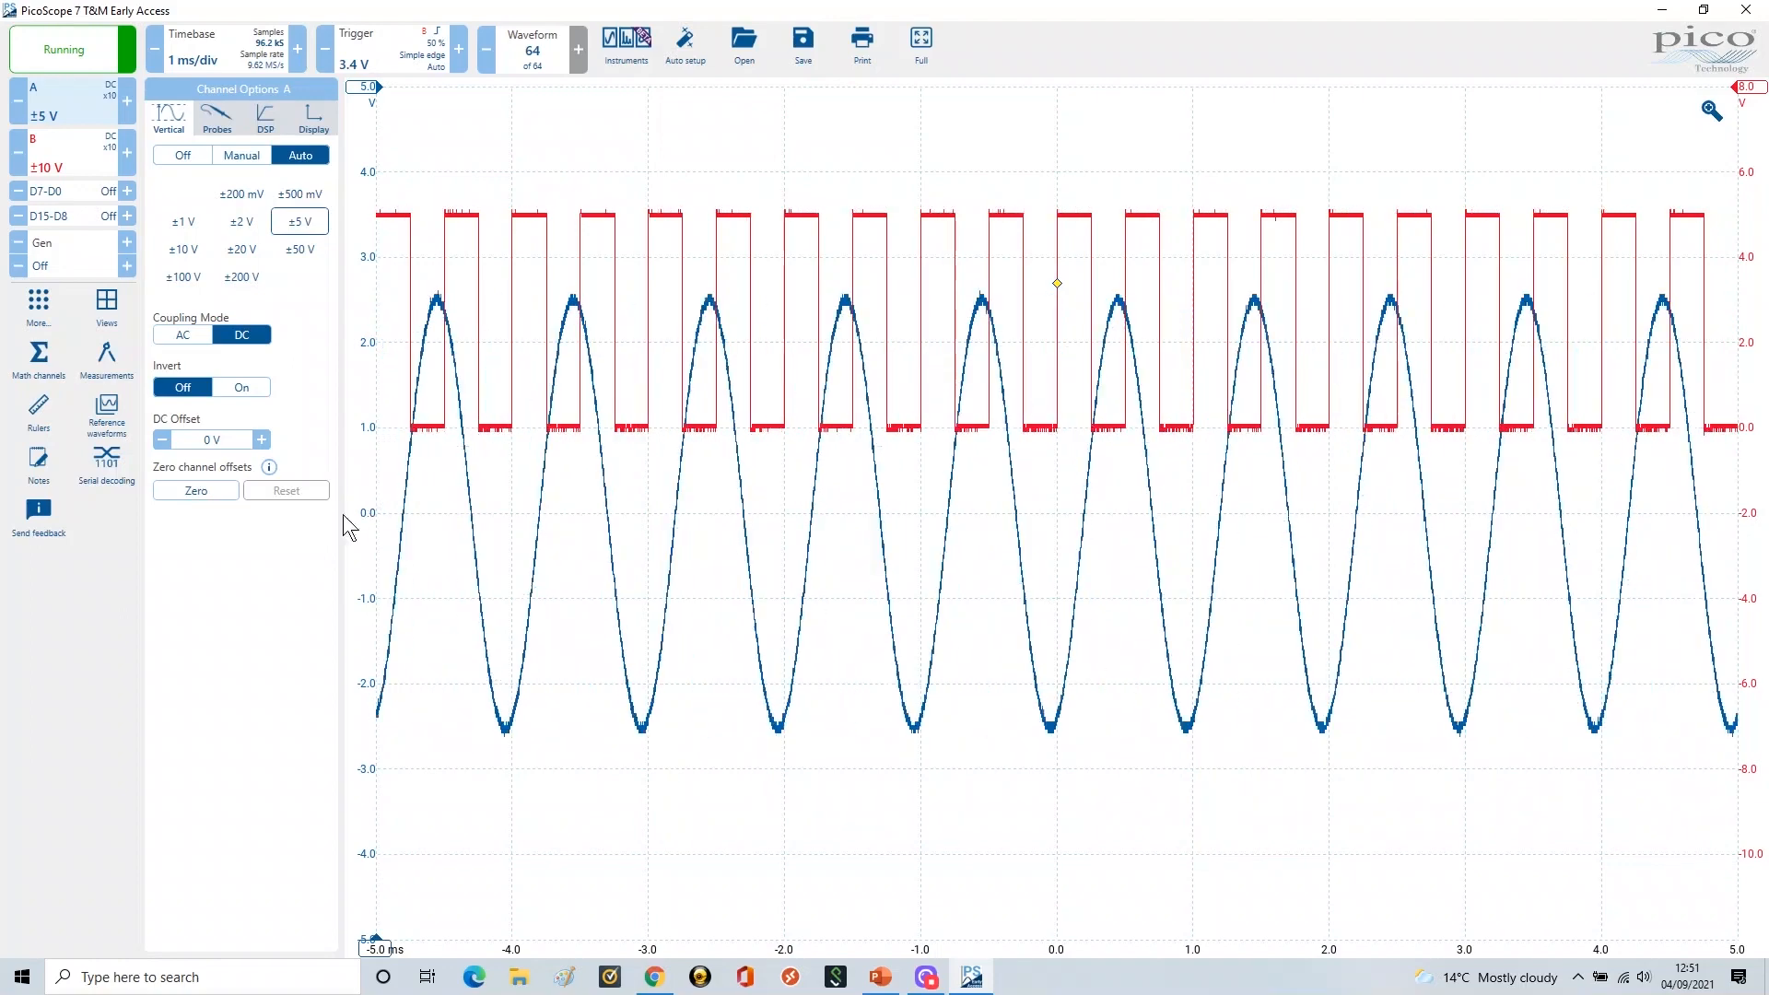
Move channel A's ±5 V sine into the upper half and channel B's square wave below it
left_click_drag(371, 500, 358, 342)
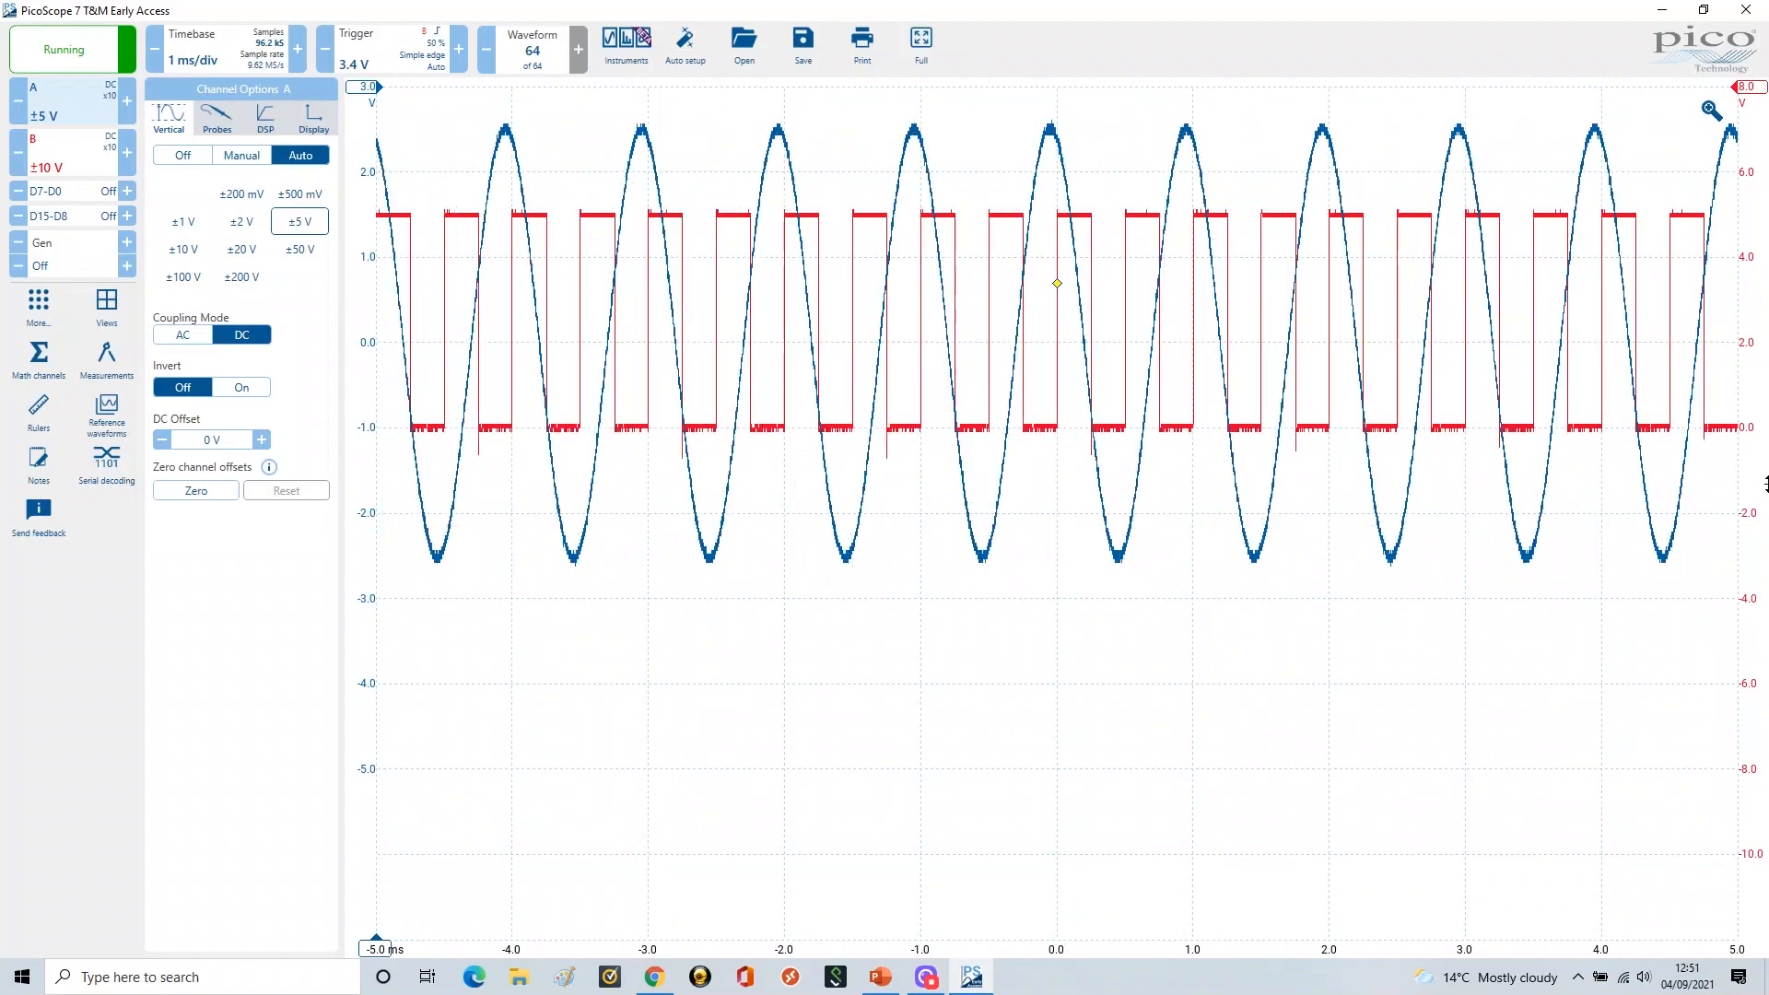
left_click_drag(1749, 426, 1756, 852)
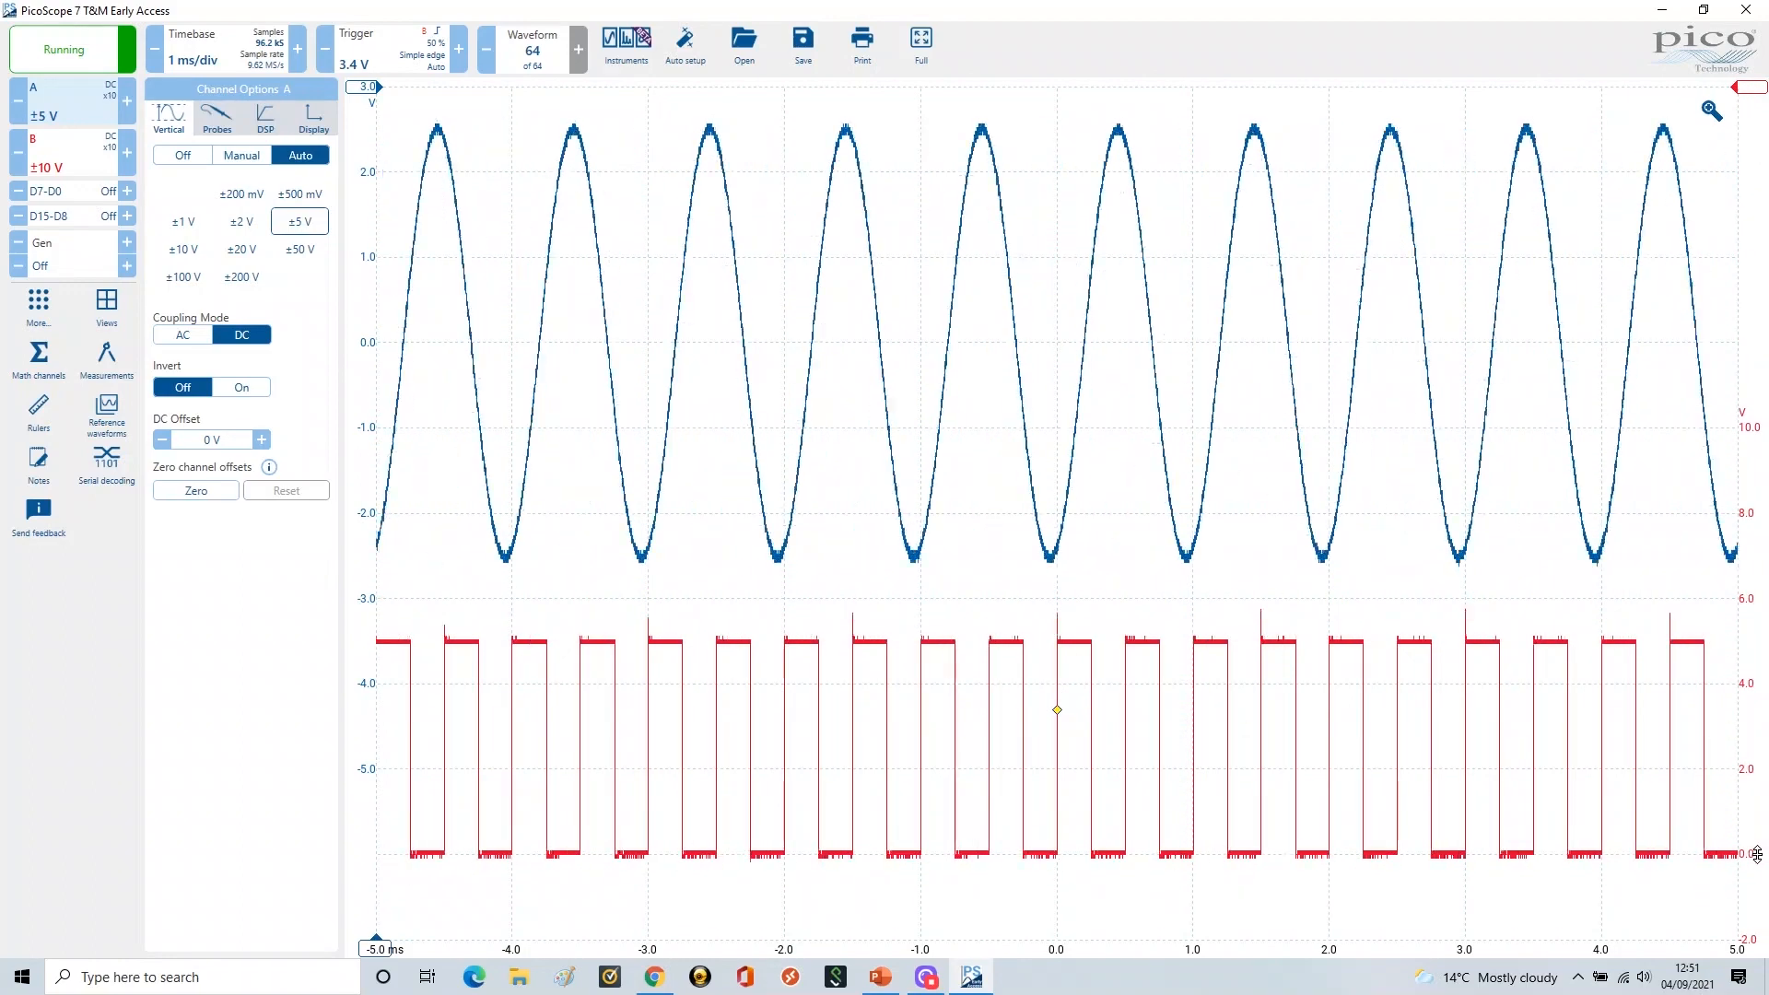